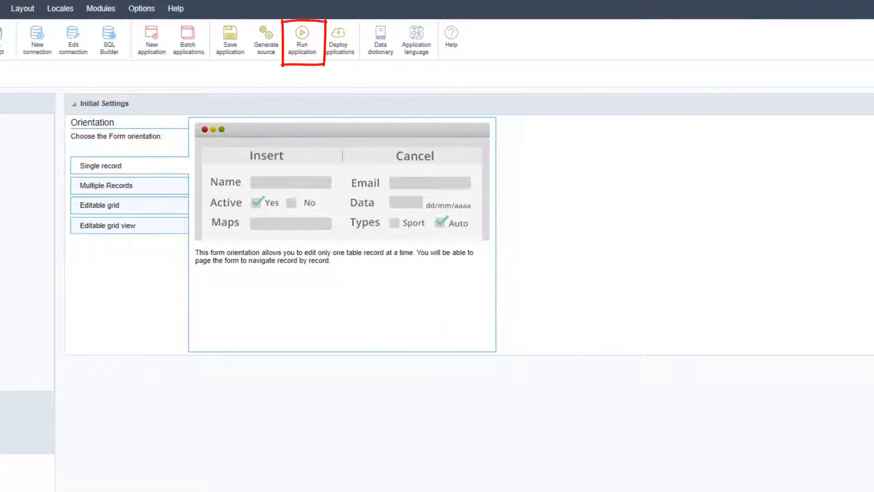
Run the form_customers application to preview the form.
click(293, 50)
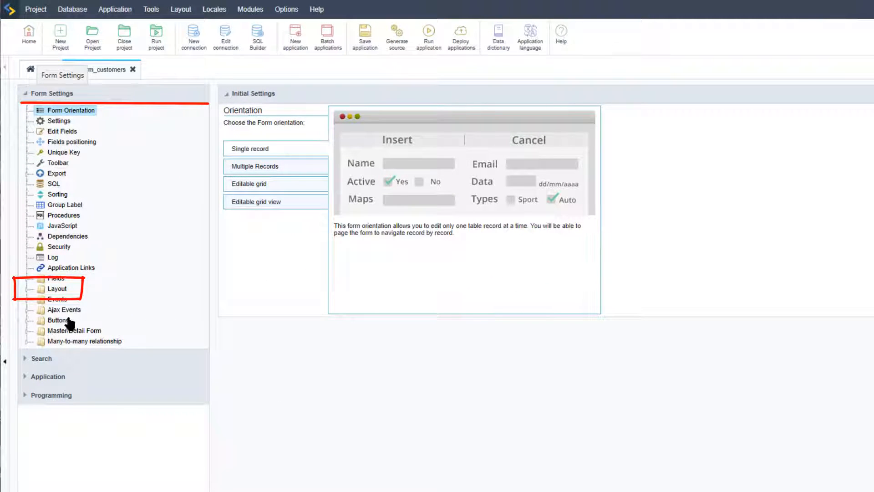
Create a new block in the form layout named blk_customer with the label Customer.
click(53, 289)
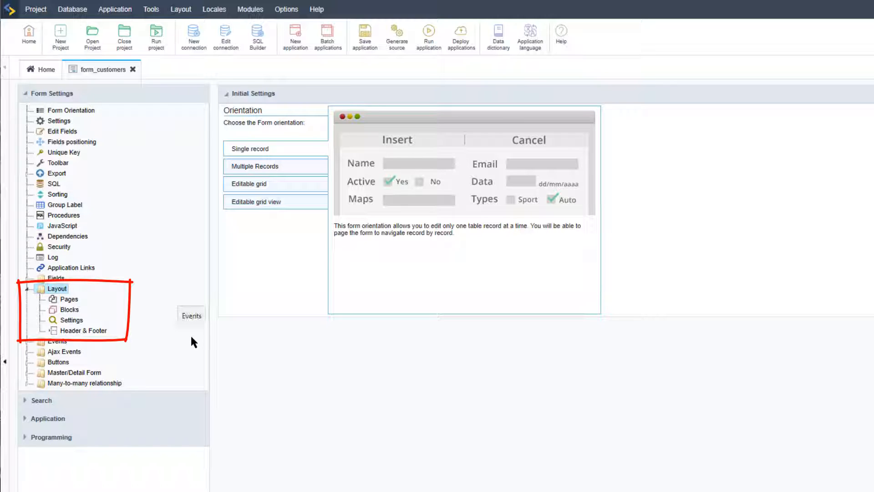
click(70, 311)
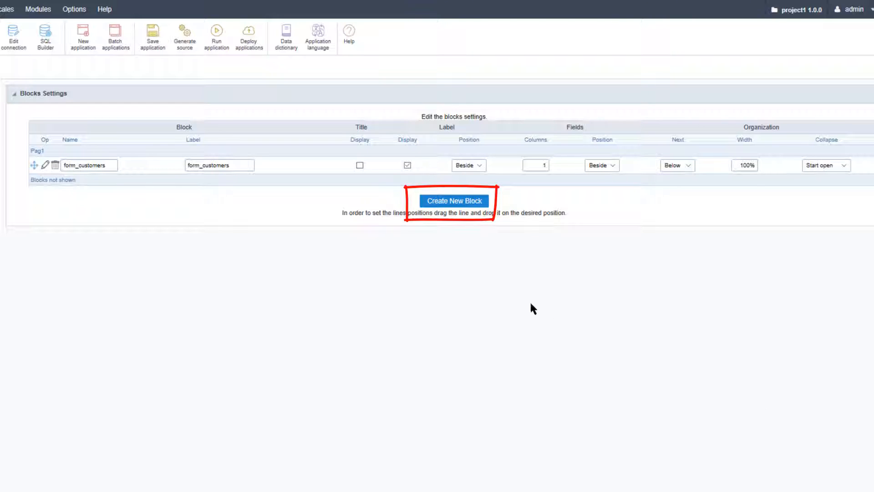
click(451, 201)
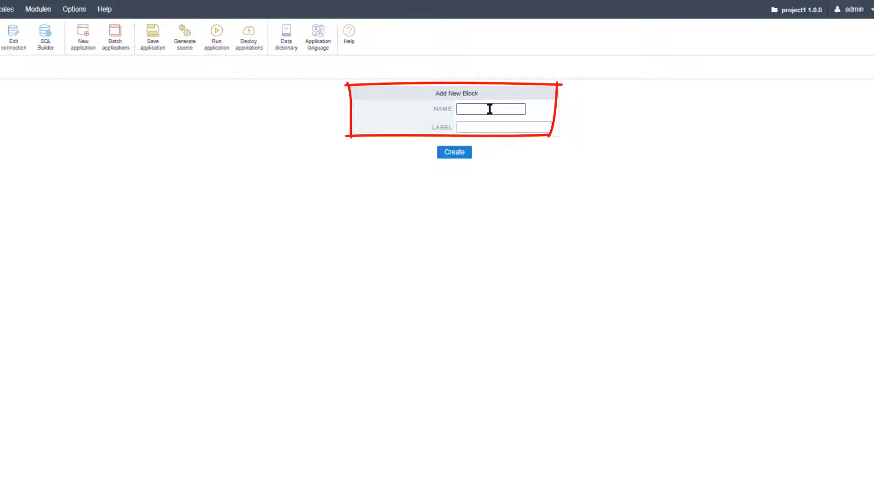
text(blk_customer)
key(Tab)
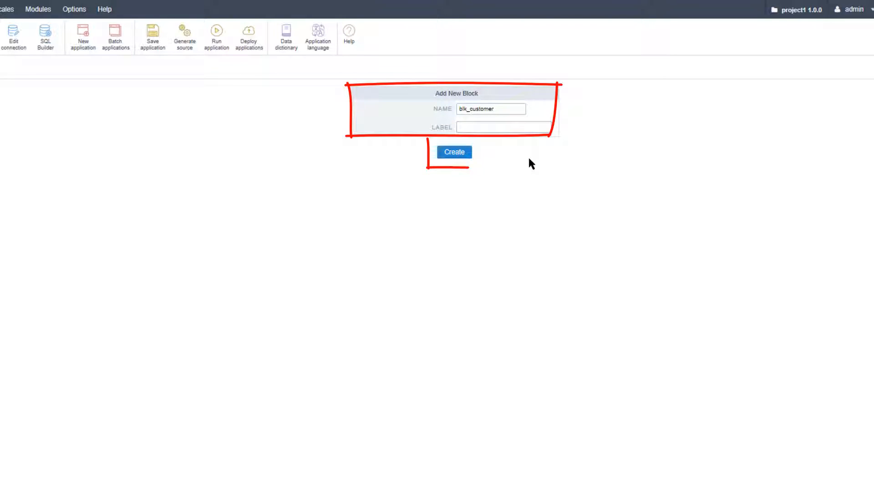
text(Customer)
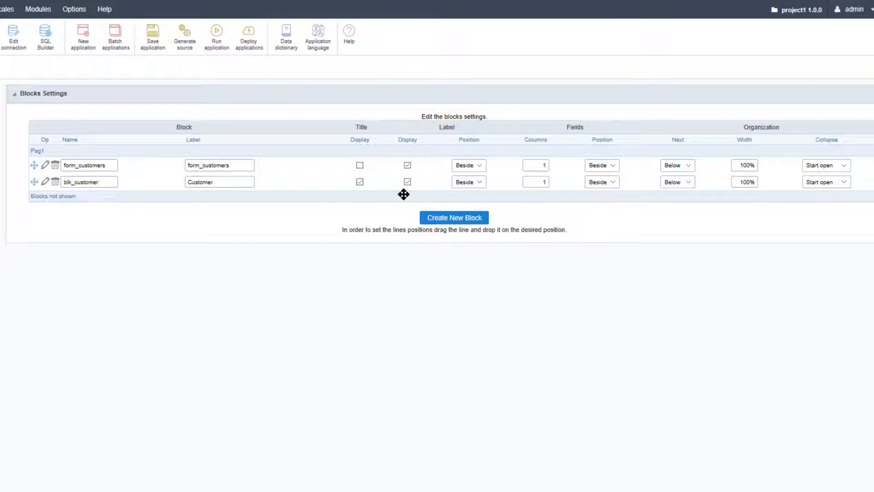
Review the Customer block's label position (Beside), next-block position (Below) and collapse (Start open) options, and run the form.
click(478, 183)
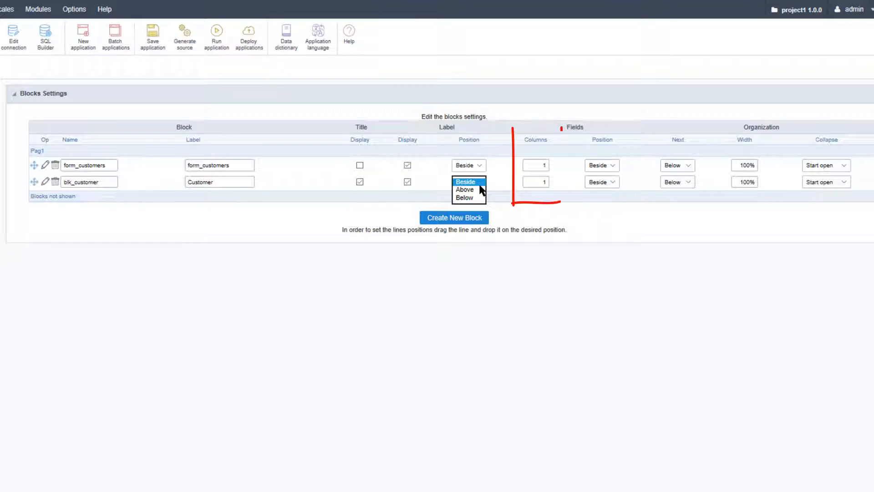
click(480, 183)
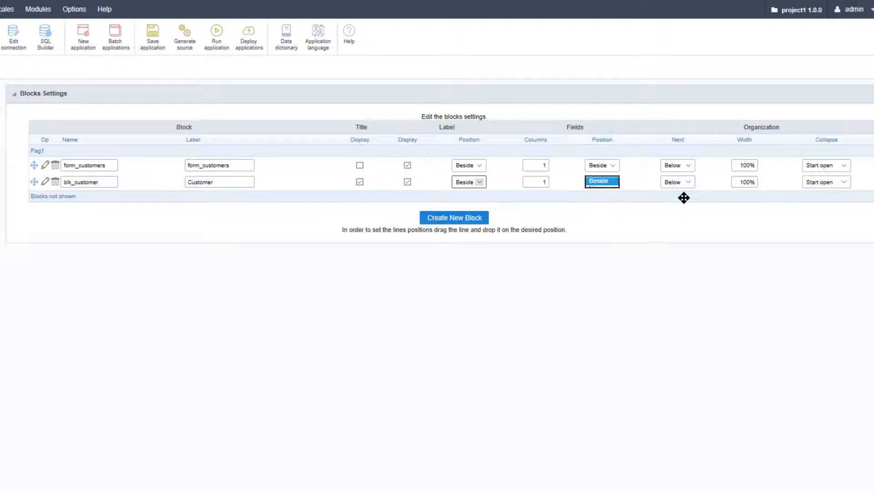
click(688, 180)
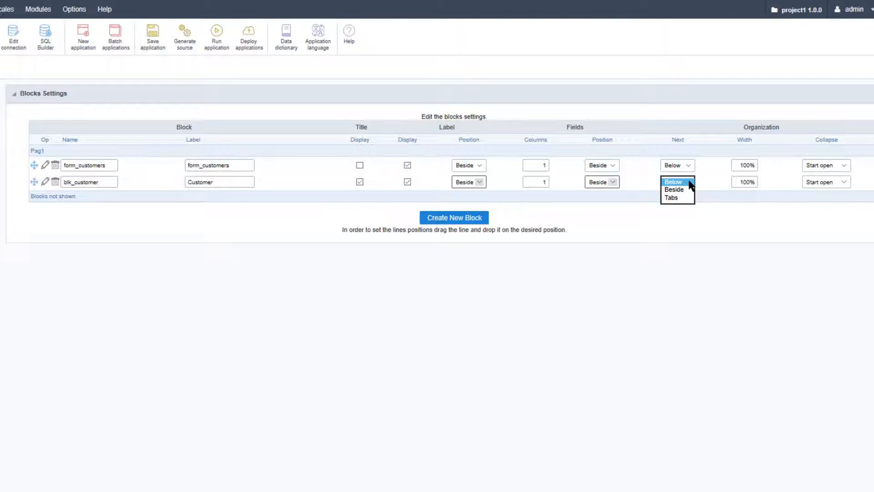
click(689, 182)
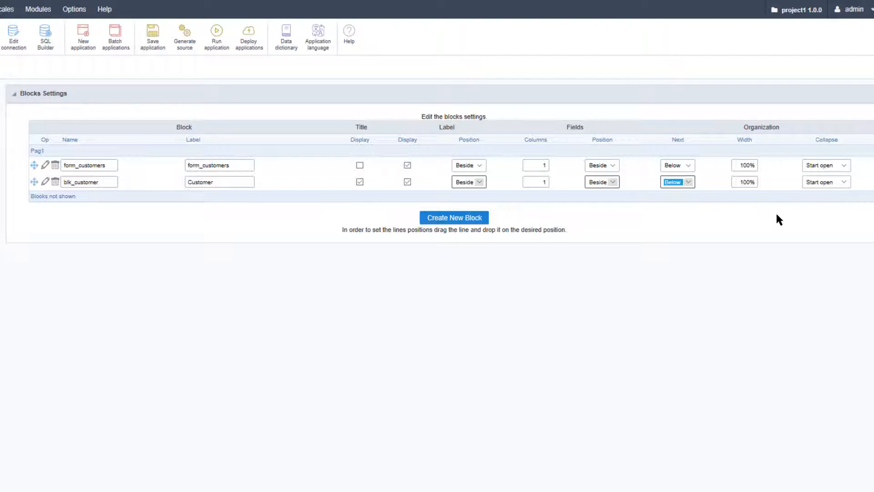
click(840, 182)
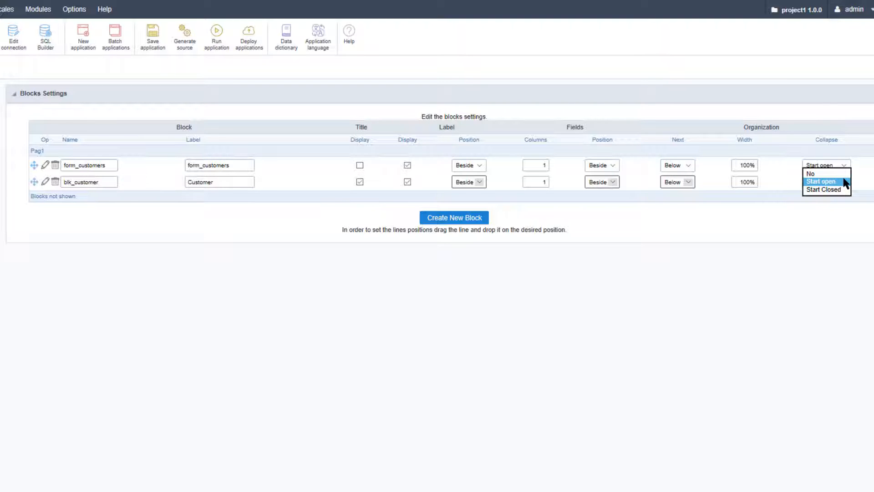
click(821, 181)
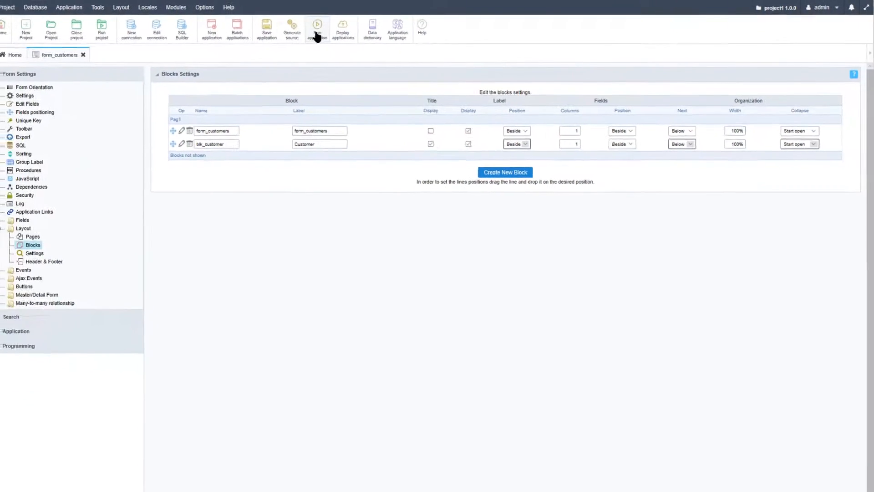
click(217, 45)
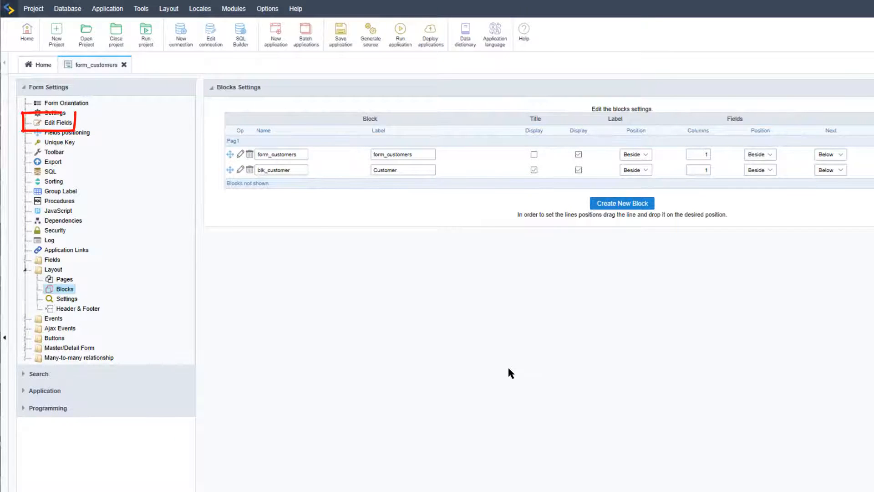
In the form's field list, place address, postalcode, country, stateid, regionid, city, cityid, creditlimit, cardtype, cardnumber and notes under the Customer block.
click(59, 122)
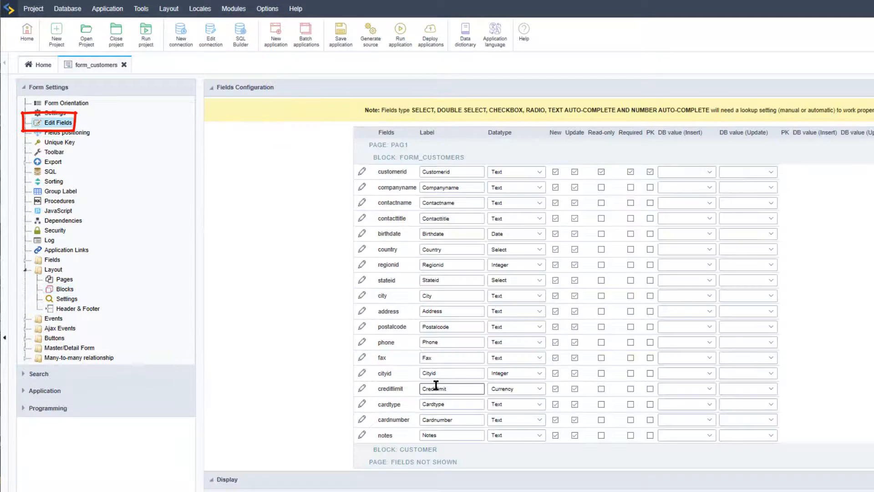
click(70, 135)
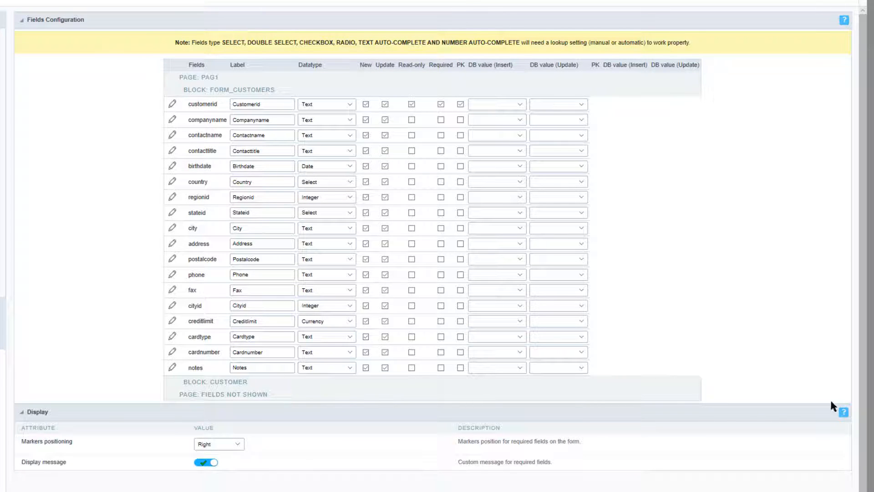
drag(264, 377, 274, 293)
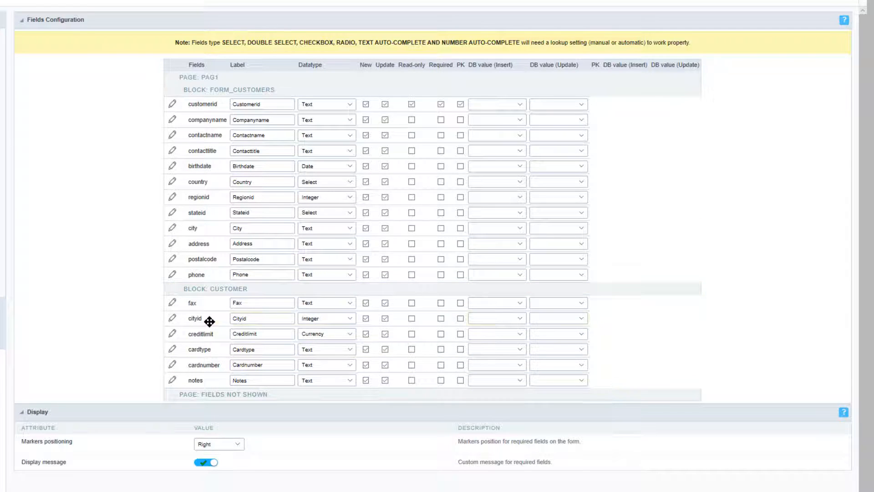
mouse_move(209, 318)
mouse_down()
mouse_move(214, 273)
mouse_move(208, 322)
mouse_up()
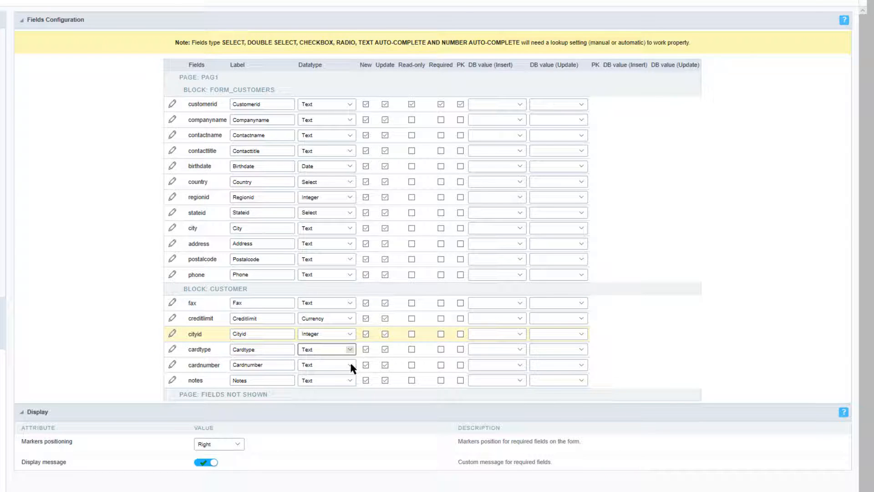
drag(227, 287, 215, 243)
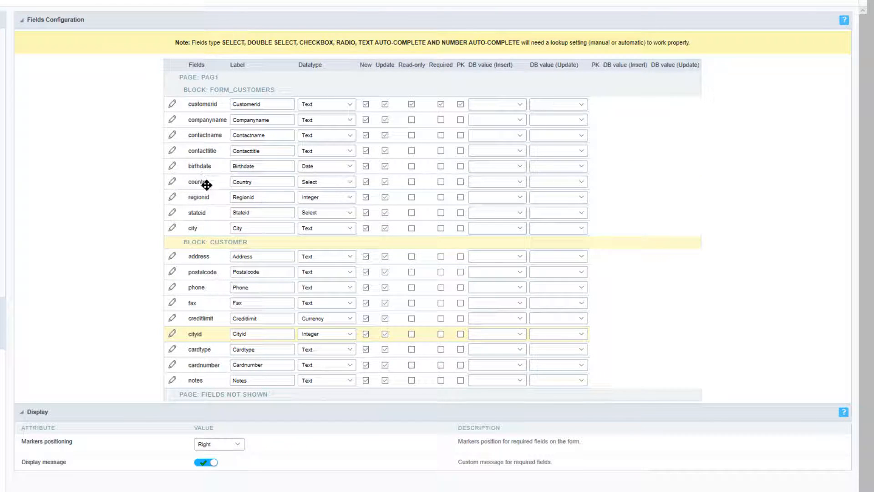
drag(207, 184, 217, 272)
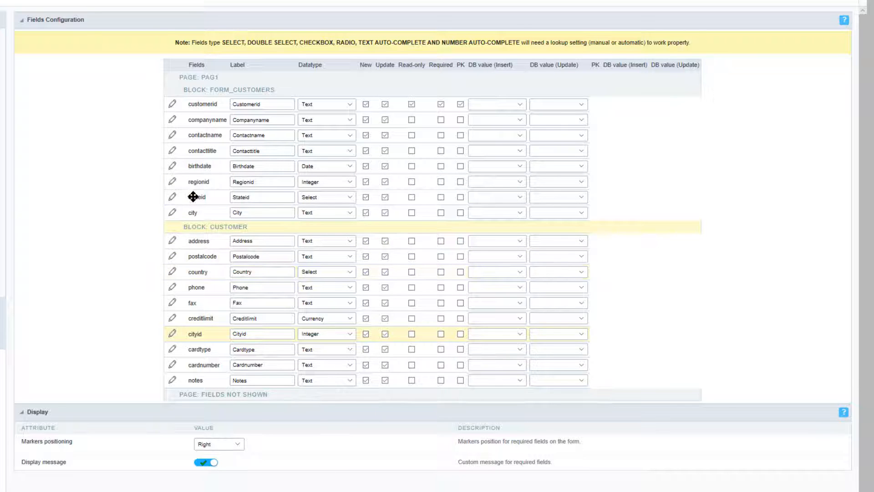
drag(193, 196, 213, 279)
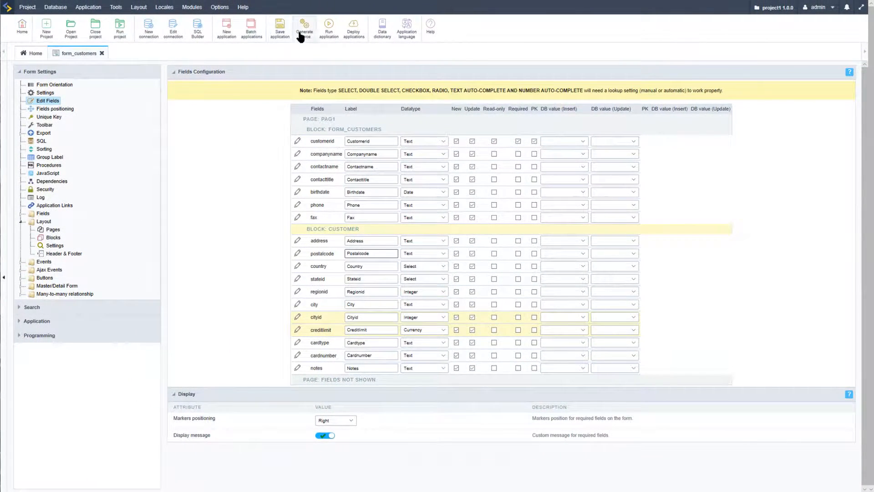
Run the form and test collapsing and expanding the Customer block.
click(328, 26)
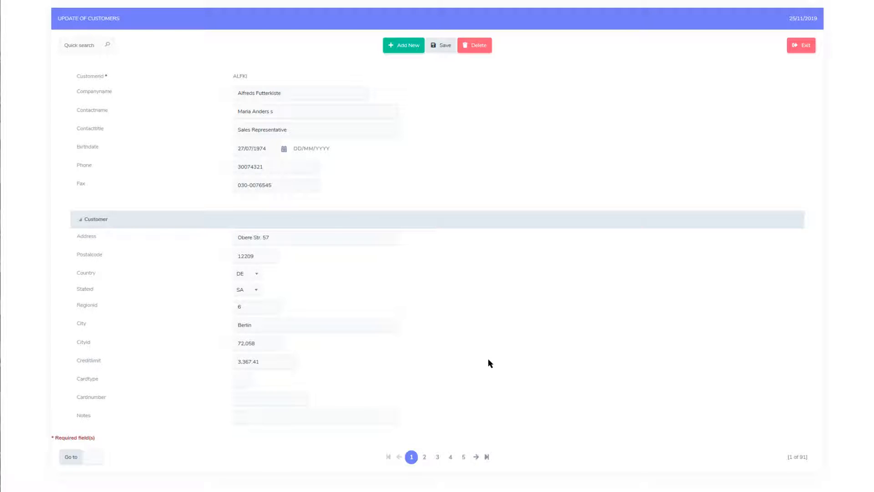
click(326, 220)
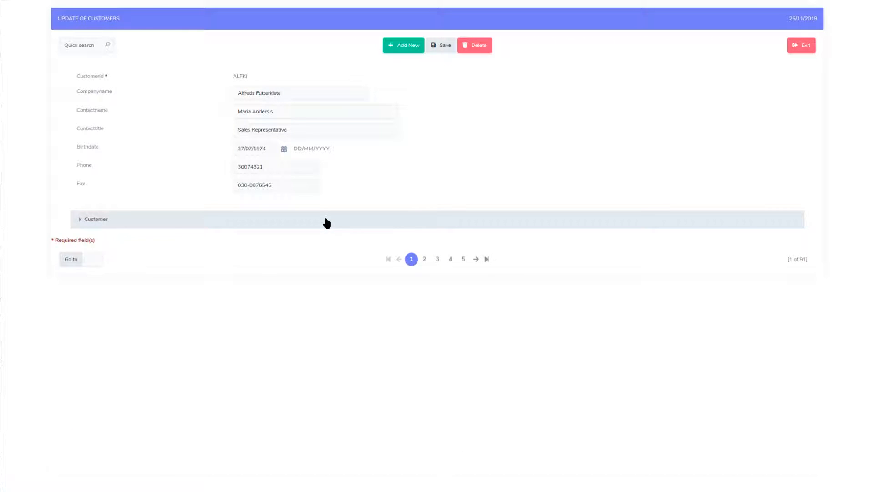
click(326, 221)
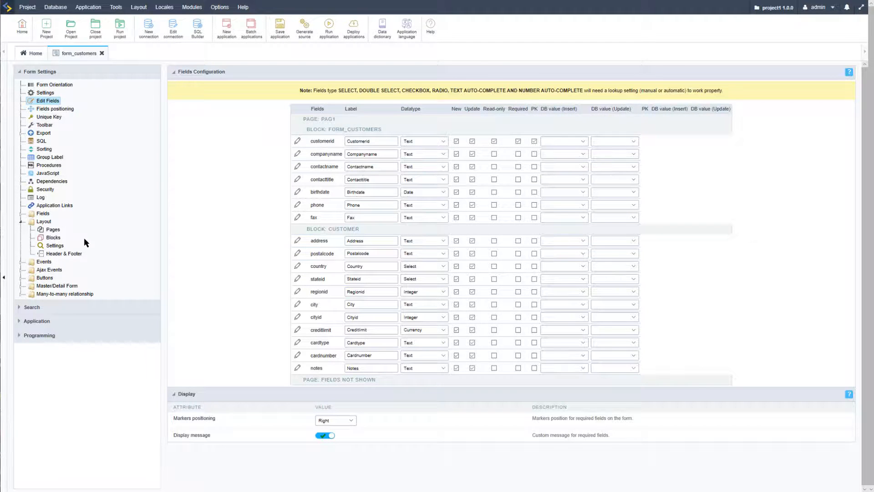
Create another layout block named blk_shipping with the label Shipping.
click(53, 237)
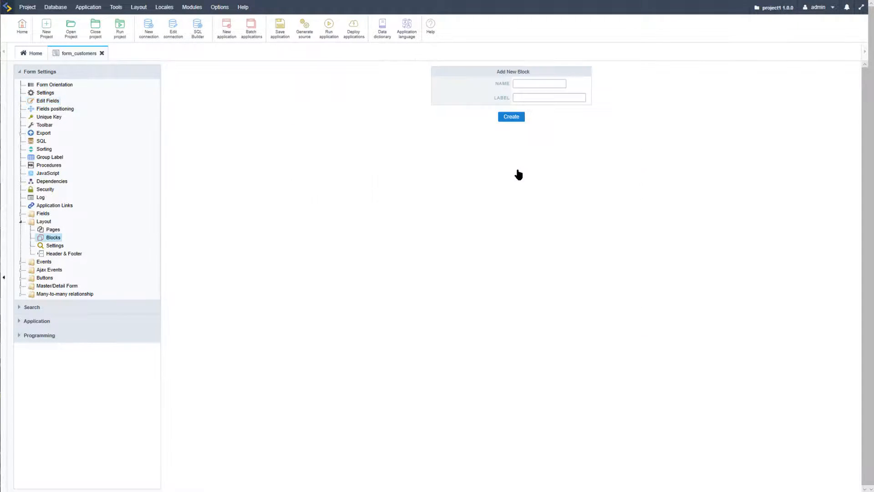
click(536, 83)
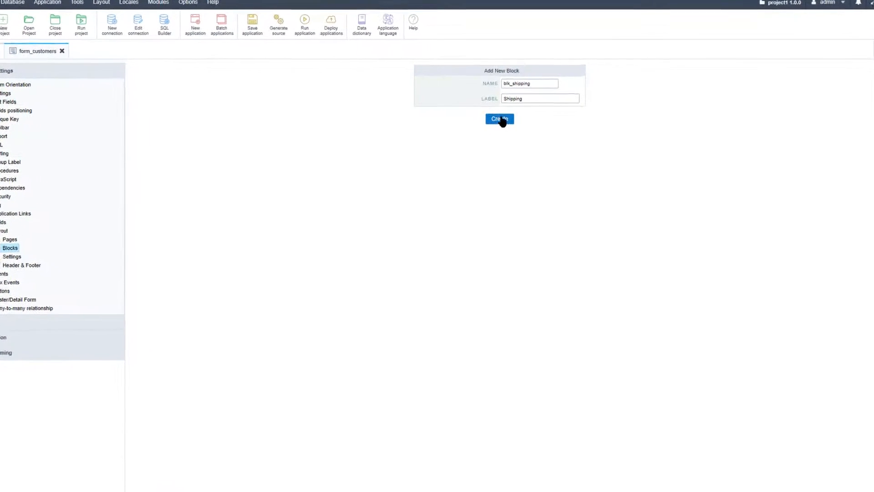
click(501, 119)
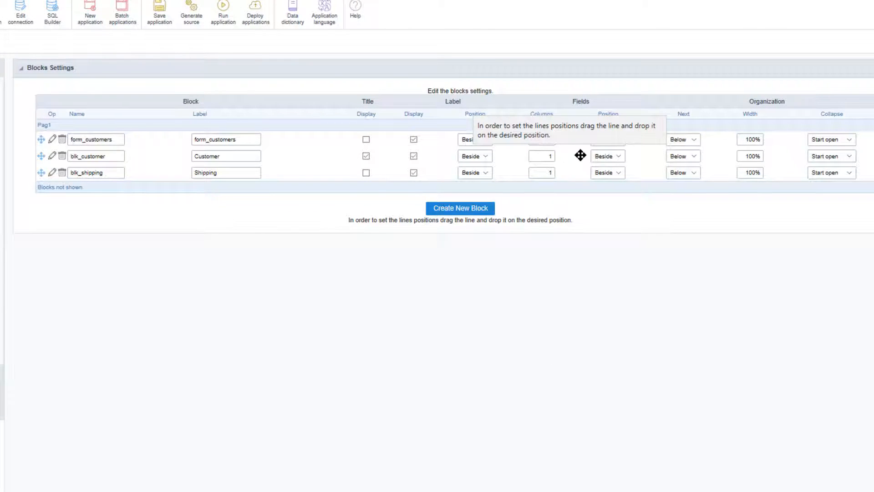
Set the Customer block's next-block position to Beside and the widths of the Customer and Shipping blocks to 50%.
click(693, 157)
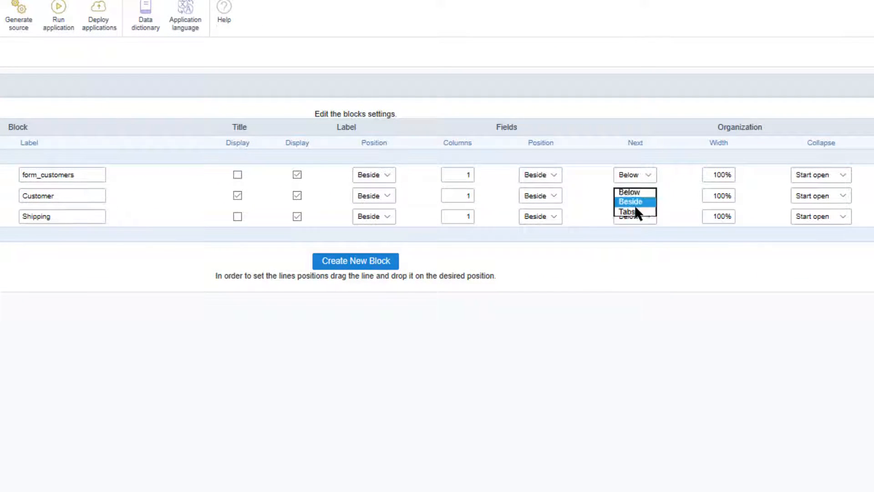
click(635, 205)
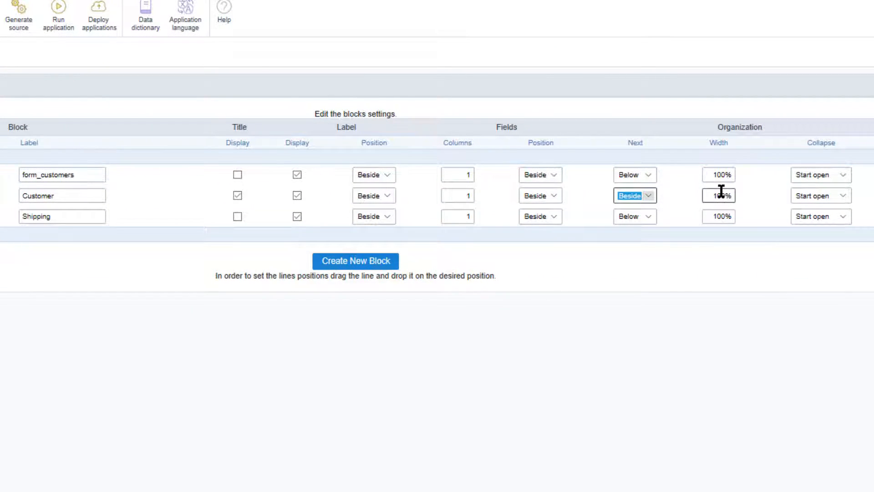
drag(725, 196, 710, 217)
text(50)
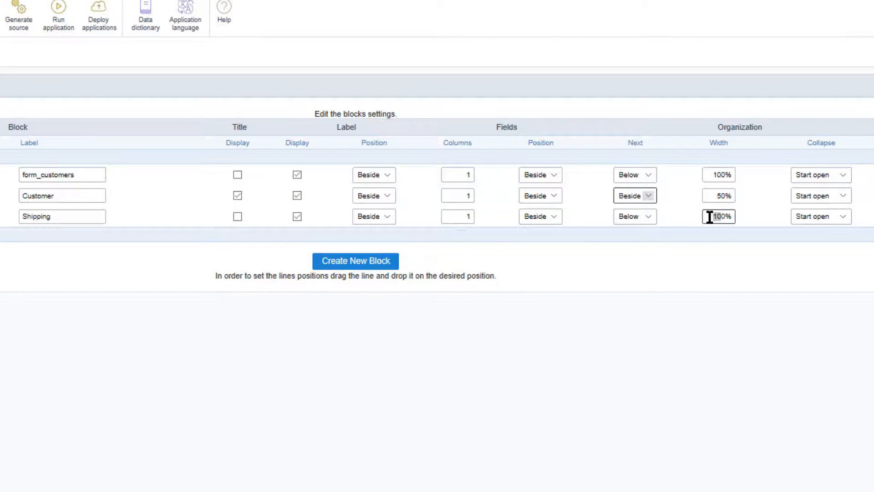
text(50)
click(717, 253)
Set the Shipping block to 2 field columns.
drag(461, 214, 482, 213)
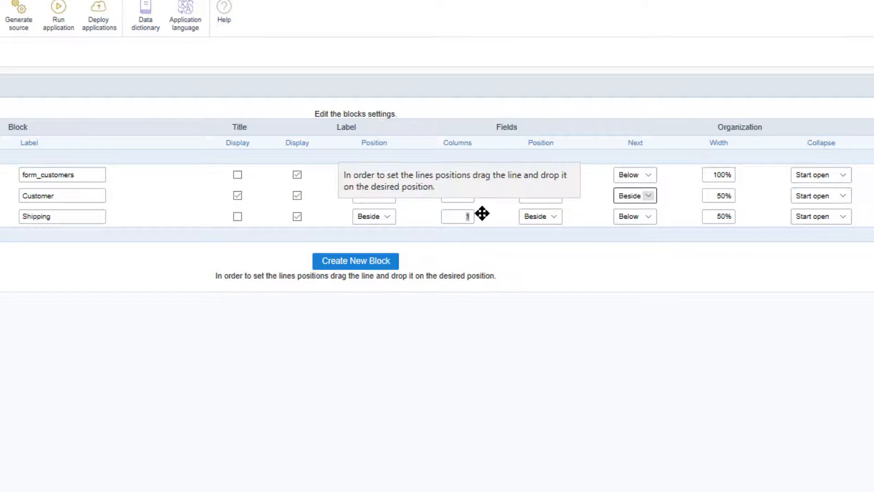
text(2)
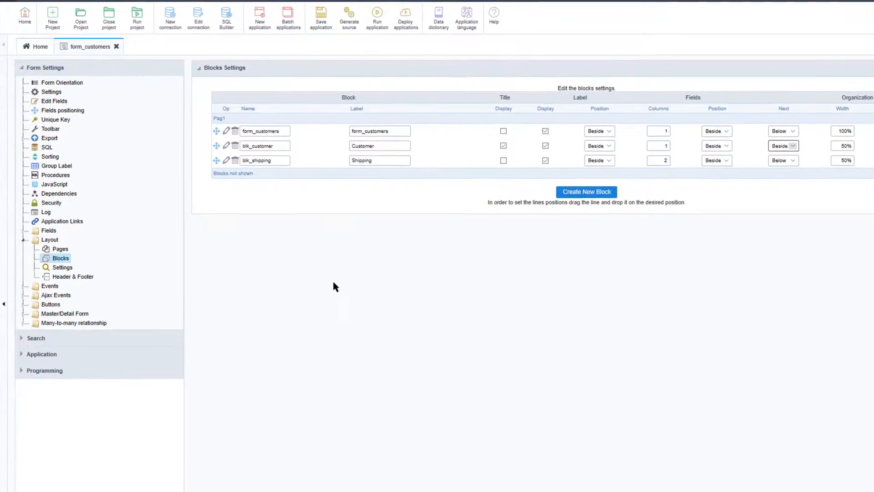
In the form's field list, move the Shipping block above creditlimit so it holds creditlimit, cardtype, cardnumber and notes.
click(62, 103)
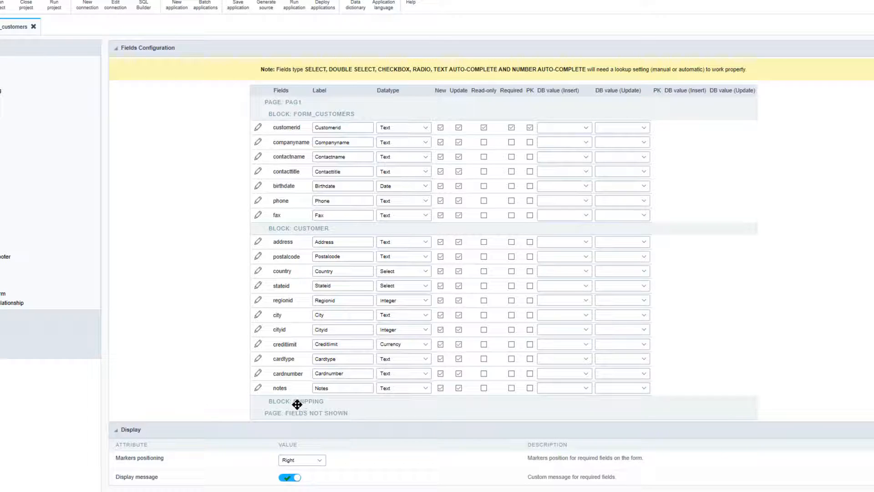
drag(296, 403, 296, 343)
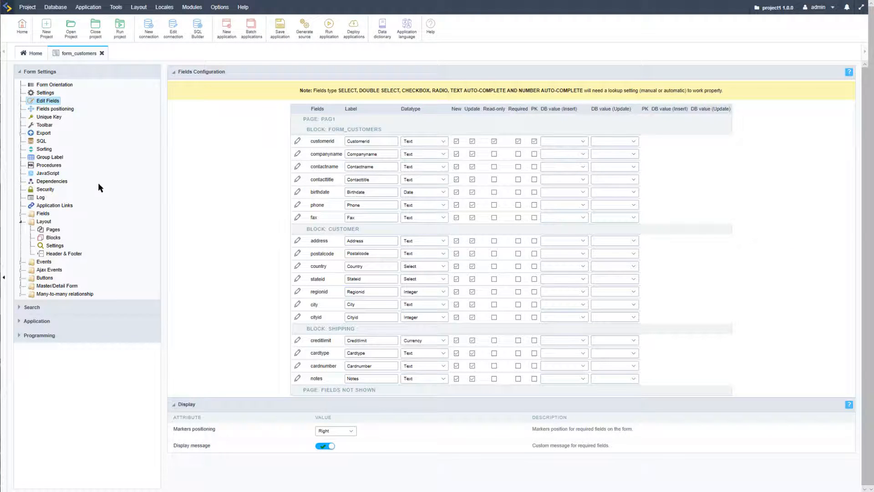
Check the settings of all three blocks and run the form to view the Customer and Shipping block layout.
click(58, 237)
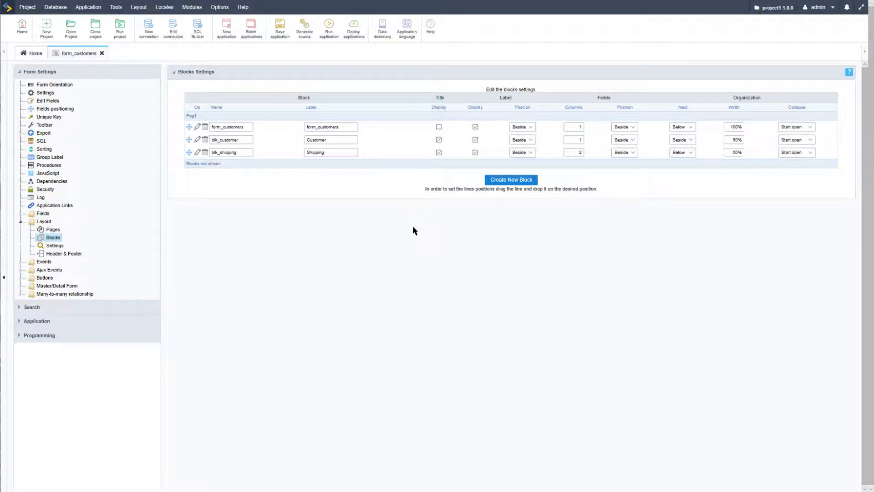
click(328, 25)
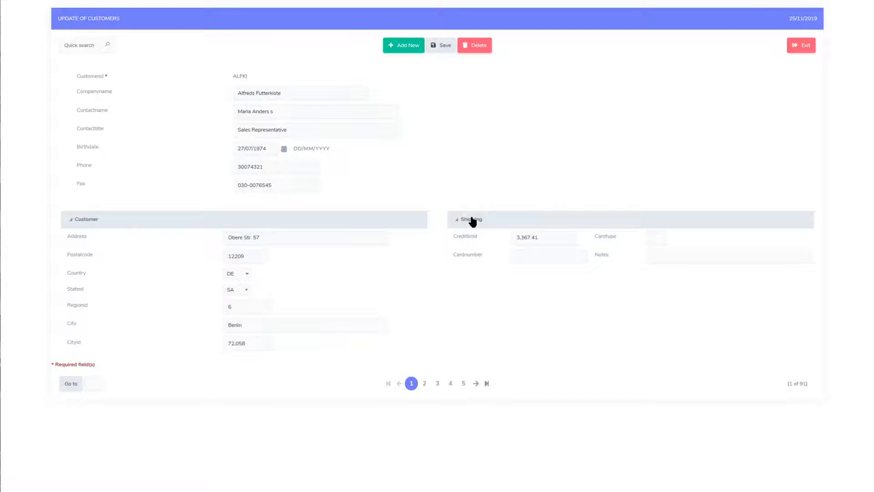
Collapse and re-expand the Shipping block in the running form, and review and save its detailed block settings.
click(471, 220)
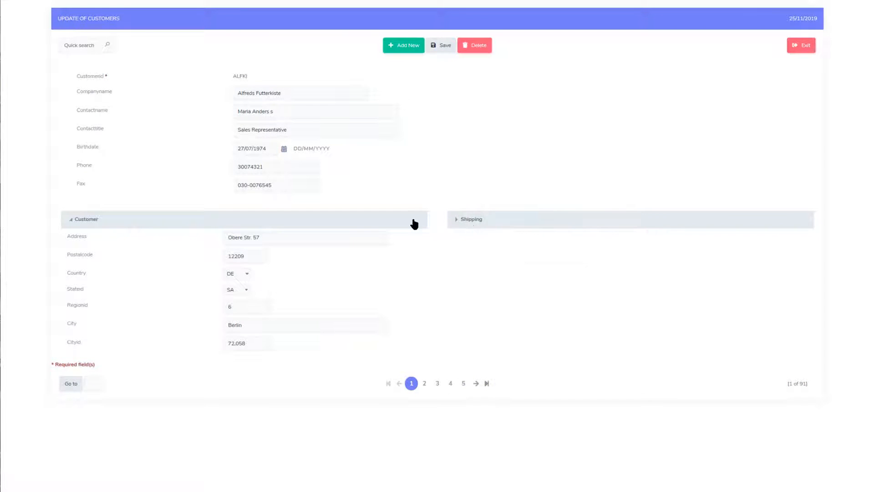
click(482, 225)
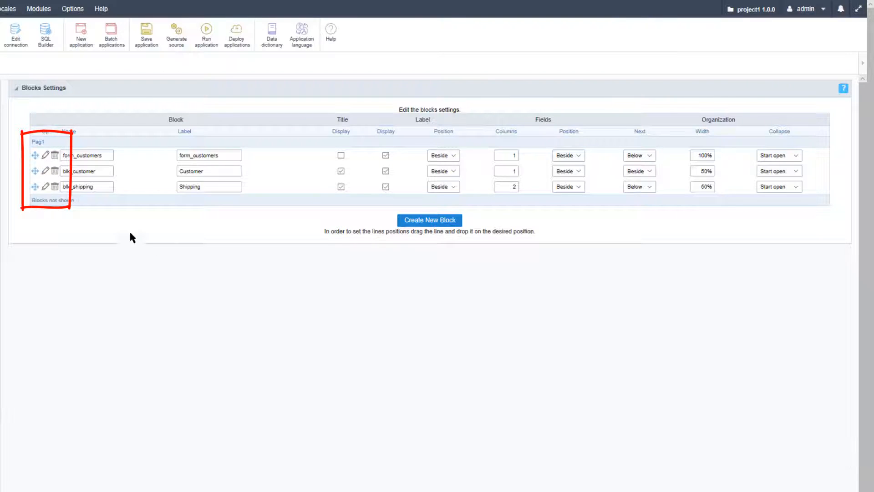
click(45, 187)
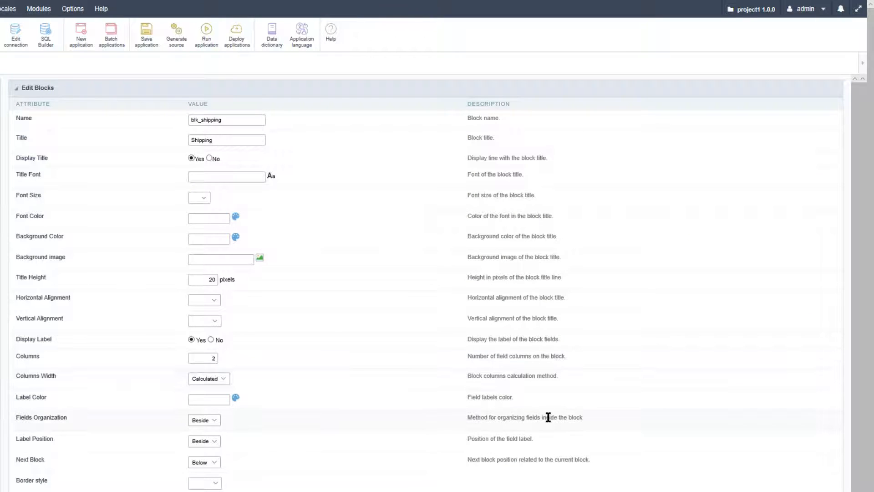
scroll(549, 418, down, 1)
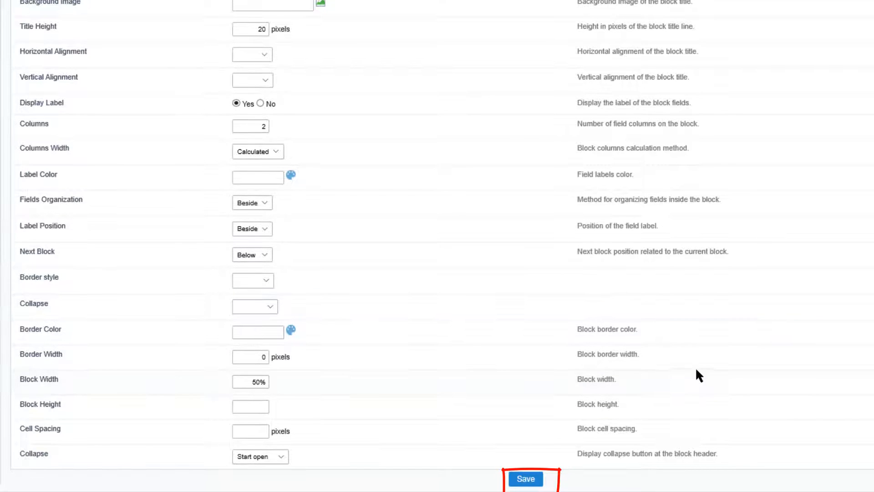
click(526, 478)
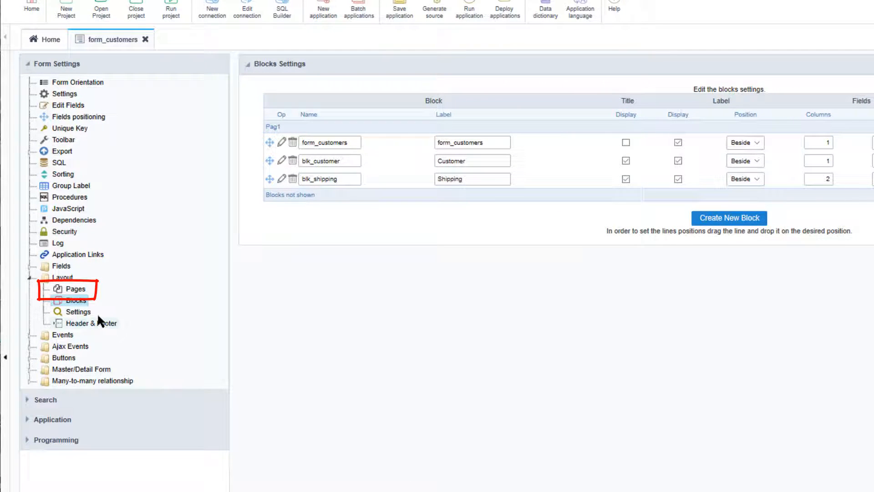
Add a second page with the name and title Pag2 to the form's page settings.
click(76, 290)
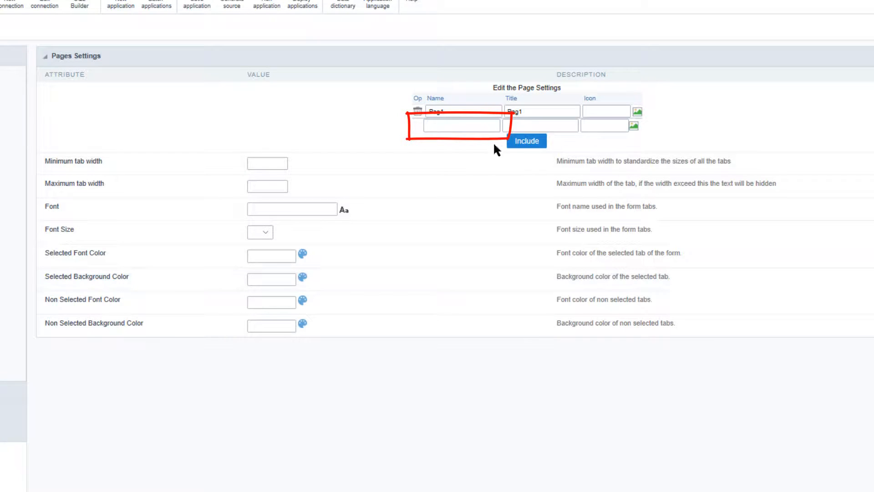
click(457, 123)
text(Pag2)
click(527, 142)
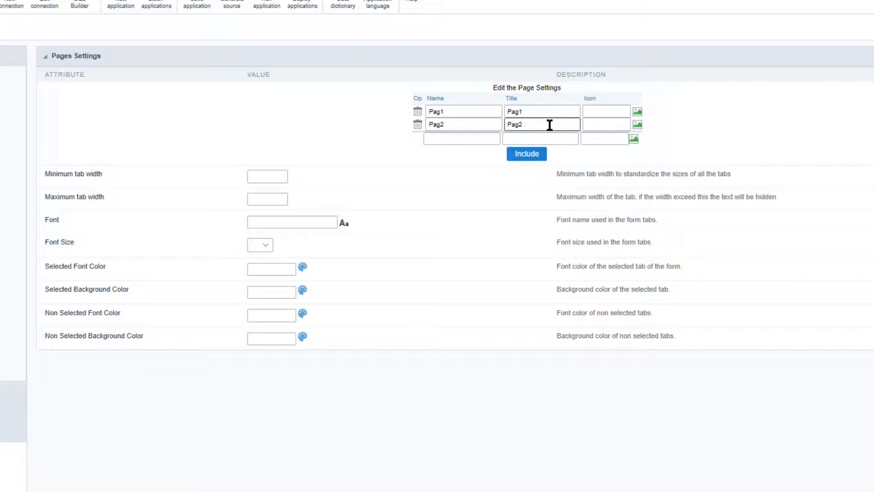
click(596, 123)
click(269, 4)
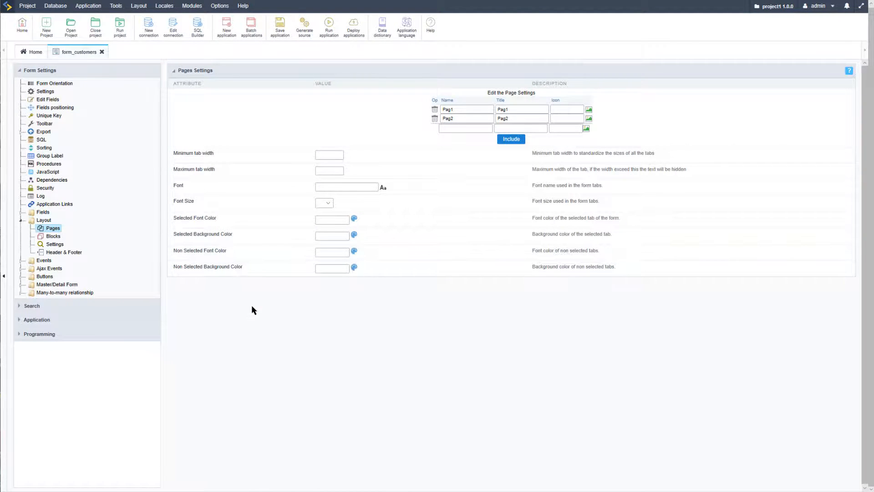
In the form's field configuration, move the Pag2 page above the Customer block so it holds the Customer and Shipping blocks.
click(56, 109)
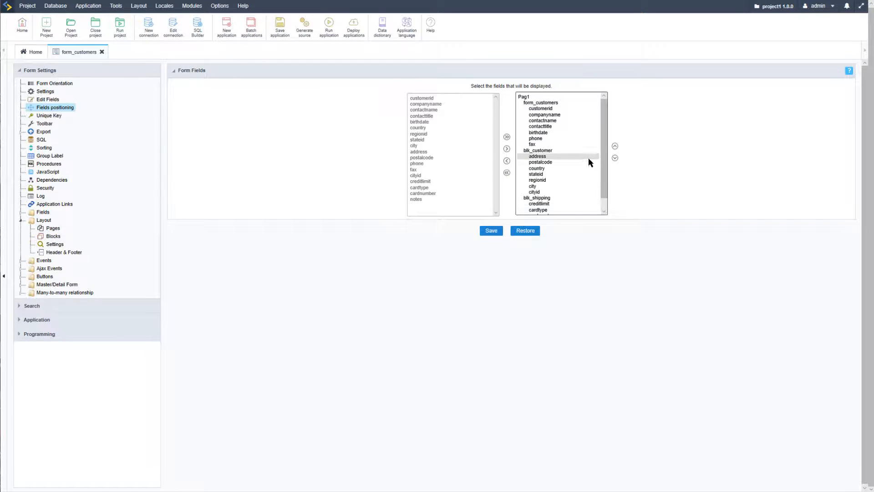
scroll(582, 155, down, 1)
scroll(564, 194, up, 2)
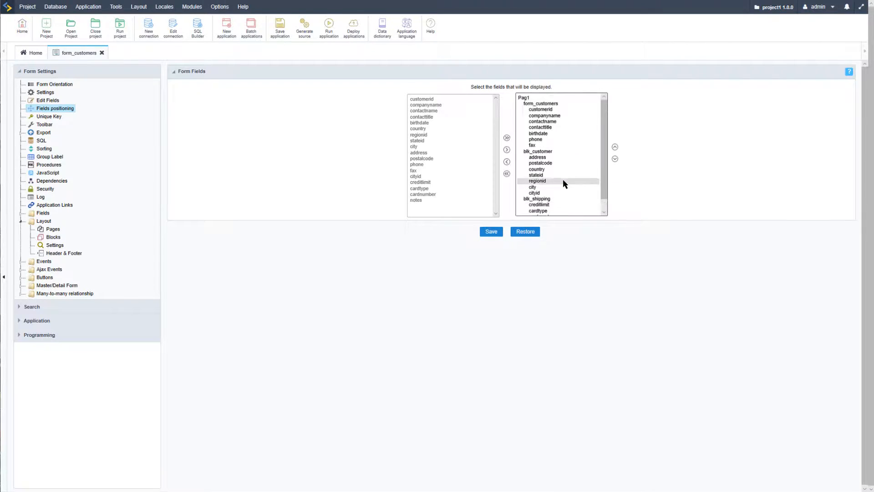
scroll(562, 158, down, 1)
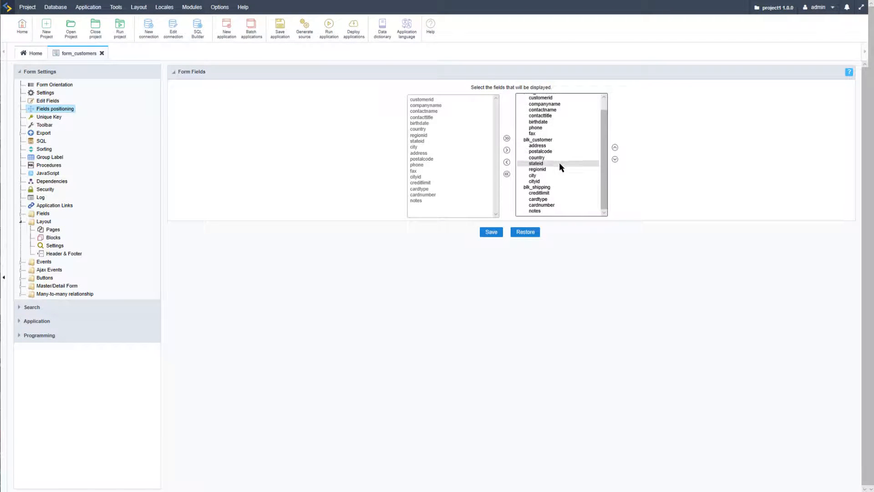
scroll(562, 168, up, 1)
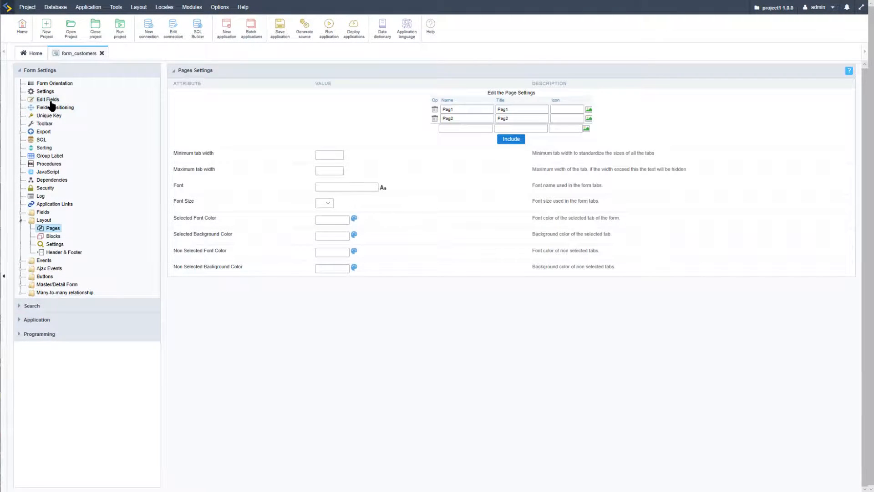
click(48, 99)
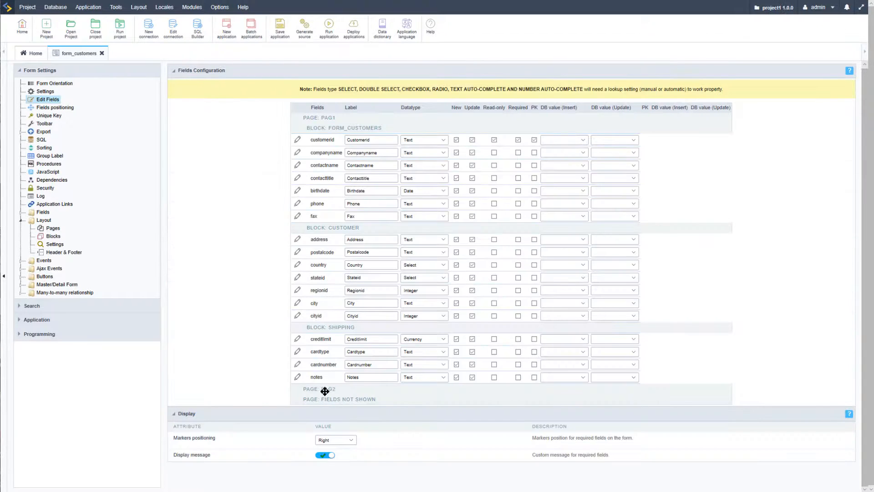
drag(324, 392, 330, 226)
Run the form, compare the contents of Pag1 and Pag2, and collapse and re-expand the Customer block.
click(330, 27)
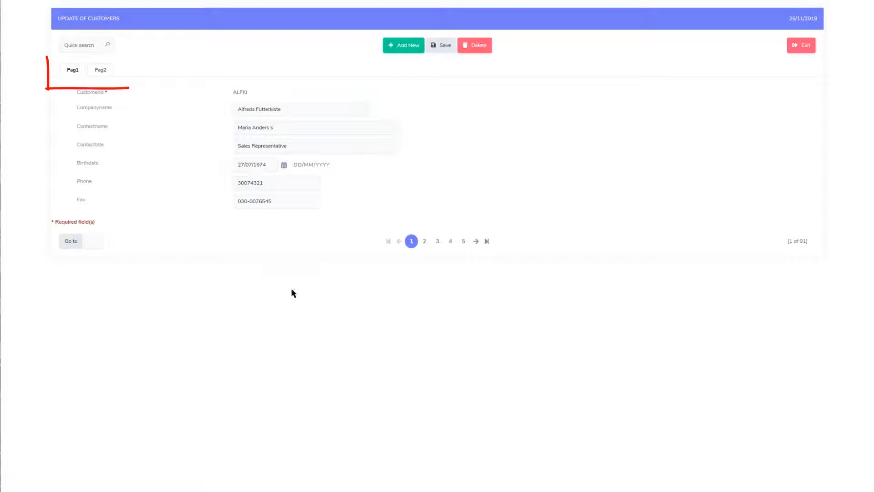
click(101, 71)
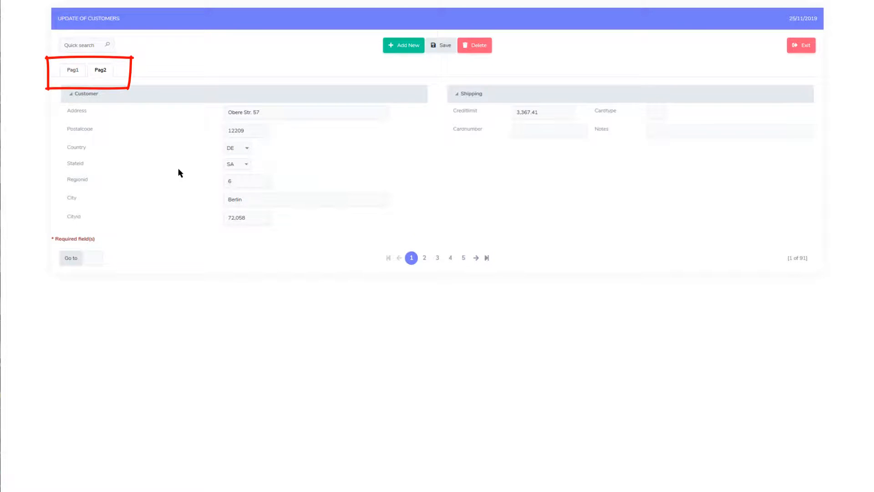
click(72, 70)
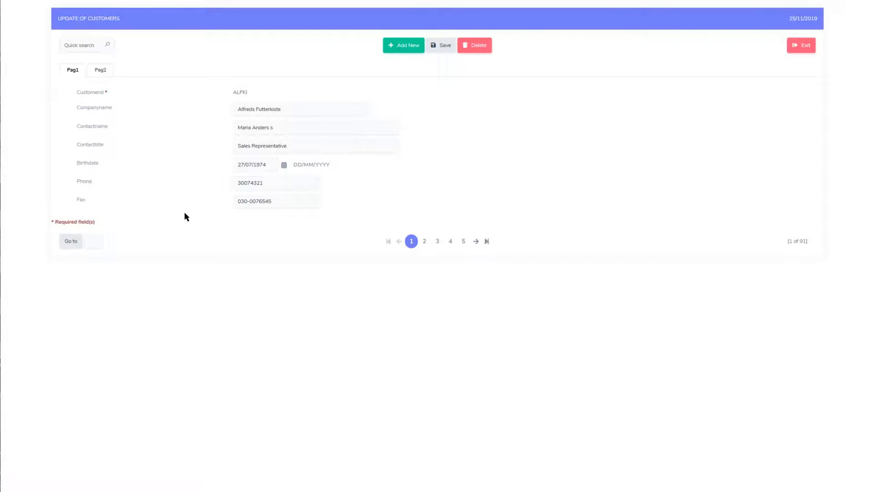
click(98, 73)
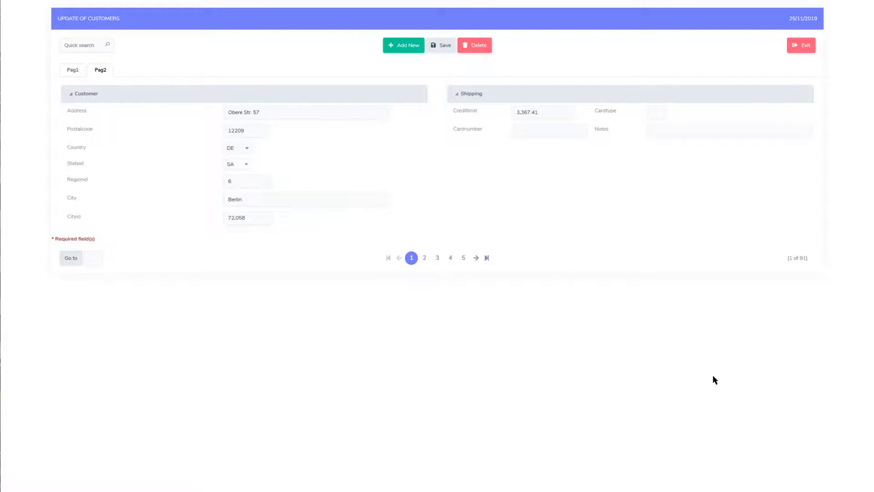
click(811, 491)
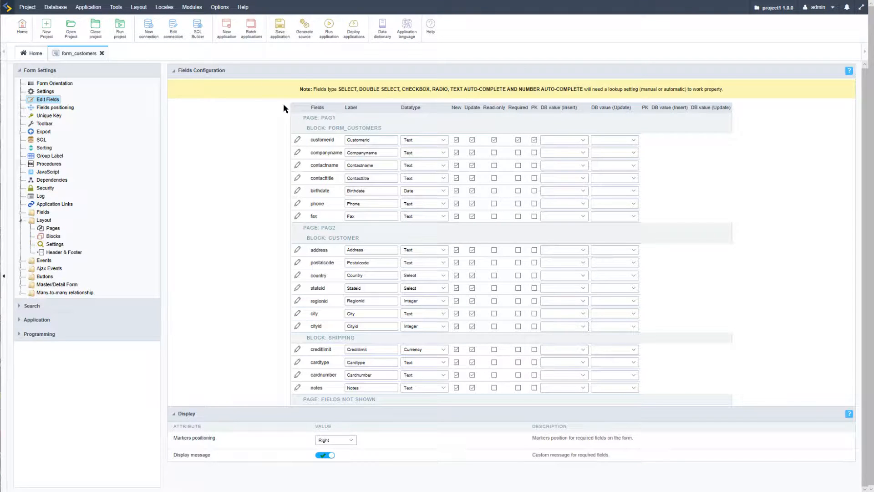
click(330, 28)
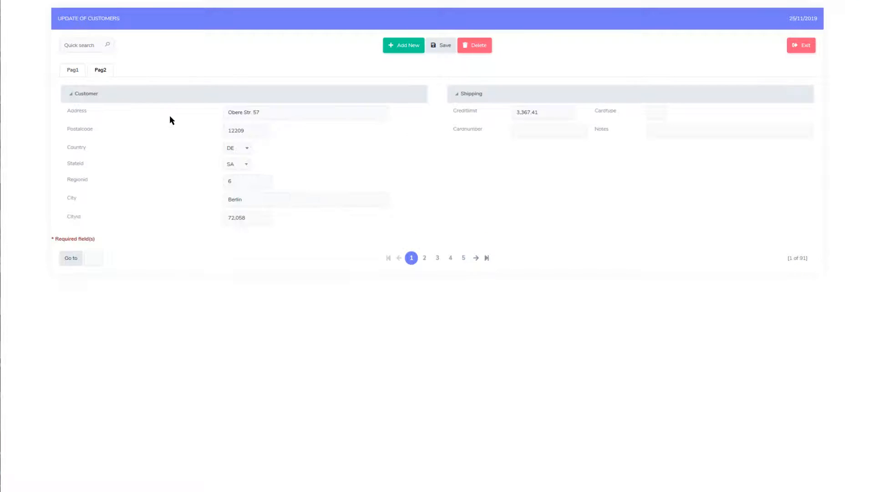
click(146, 93)
click(146, 93)
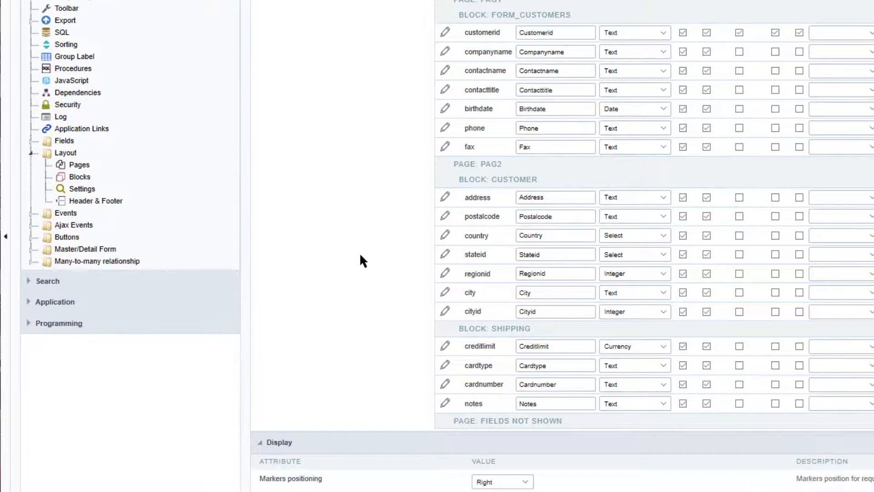
In the form's layout settings, set both the header template and the footer template to Default.
click(82, 191)
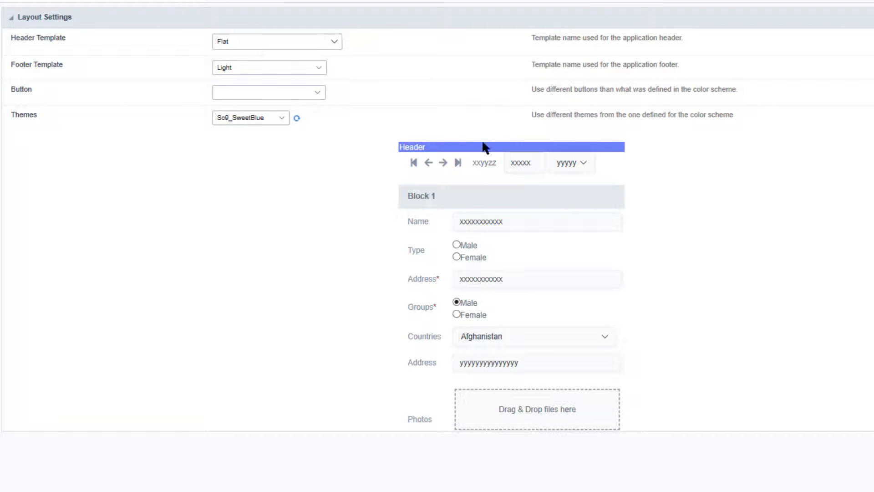
click(335, 42)
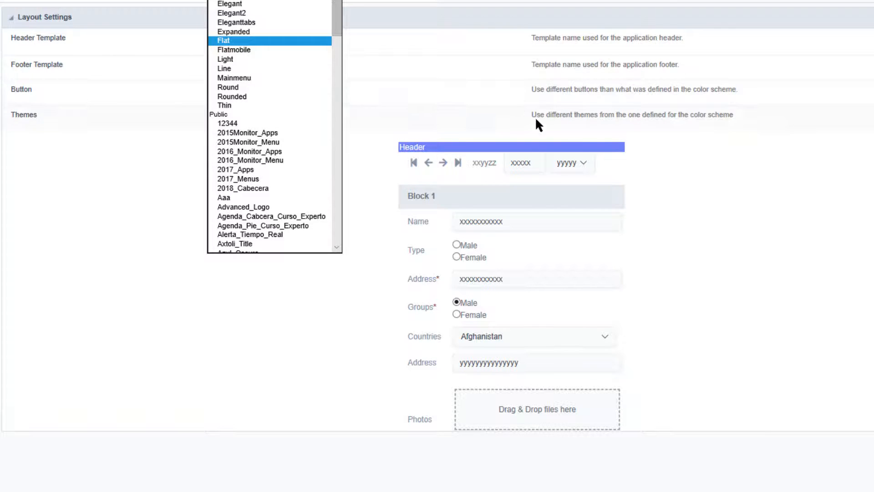
click(381, 89)
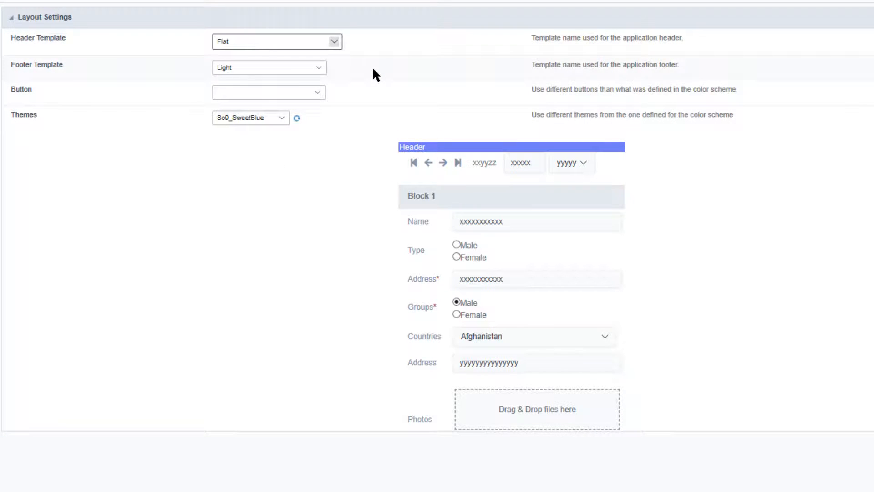
click(320, 66)
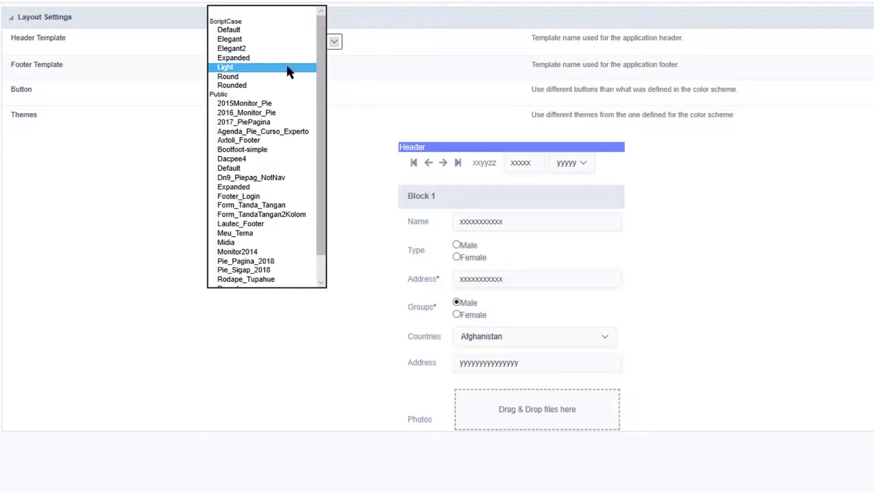
click(234, 30)
click(337, 41)
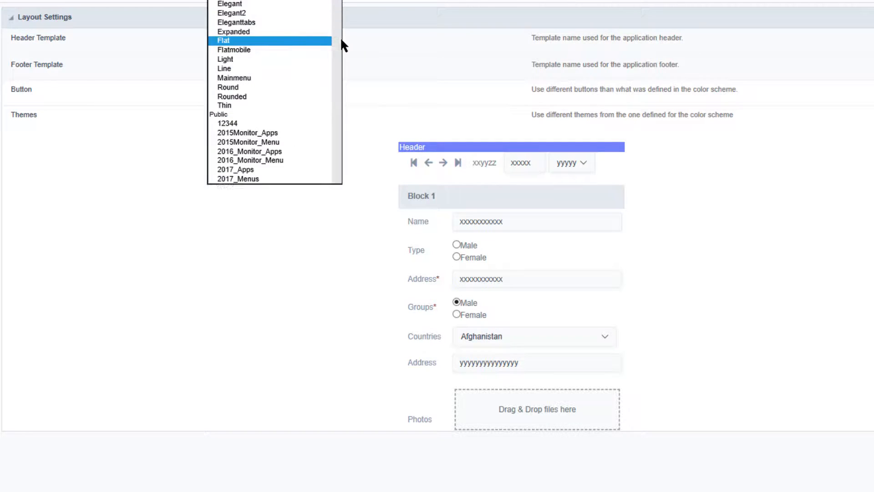
click(255, 6)
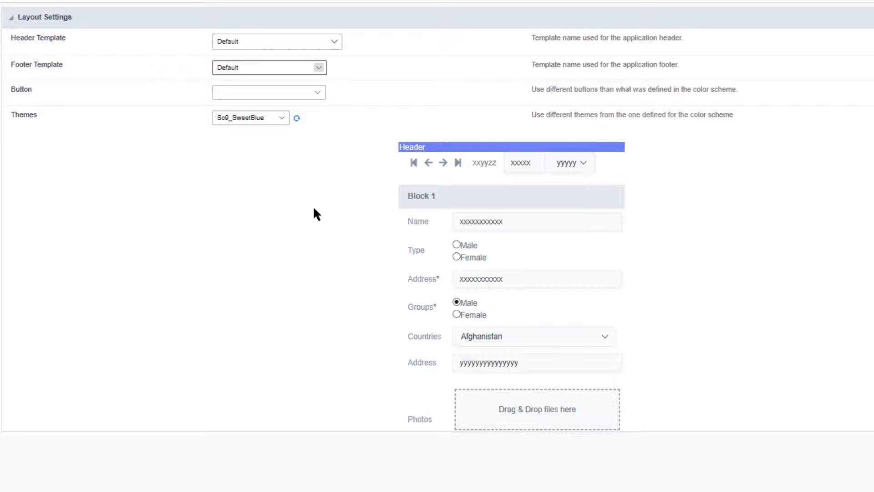
Examine the available button styles and themes in the layout settings without changing the selection.
click(317, 93)
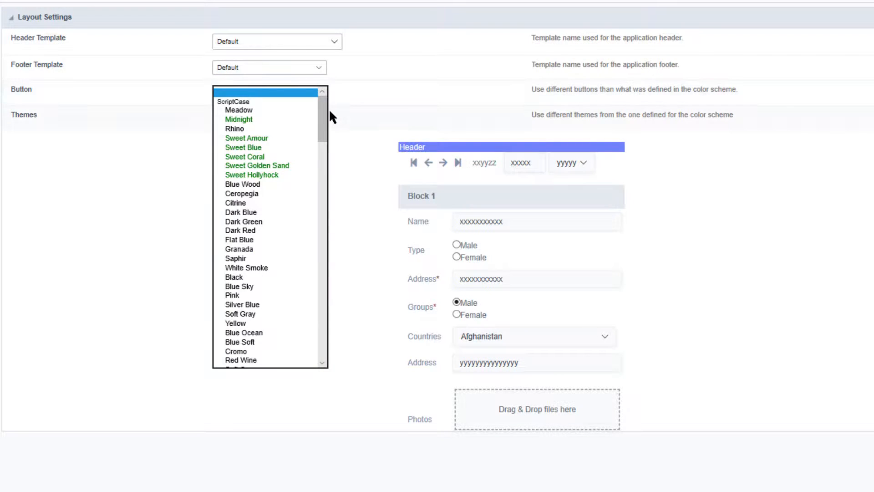
click(354, 114)
click(283, 118)
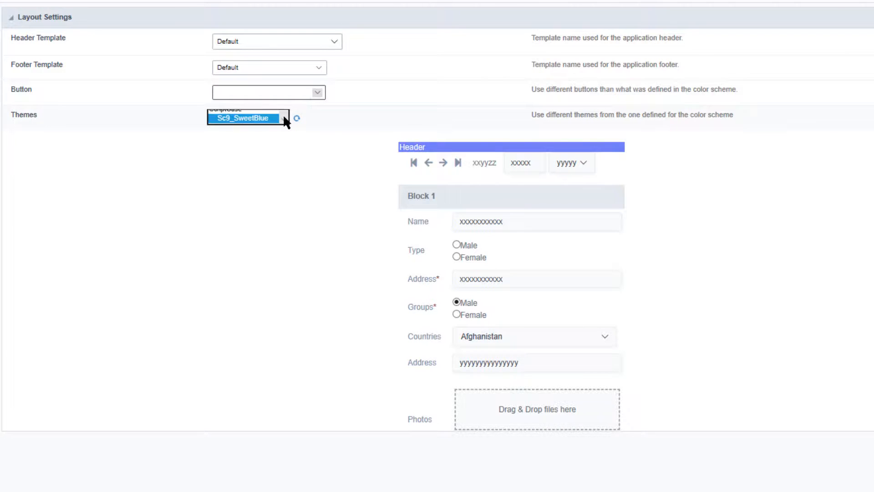
click(286, 241)
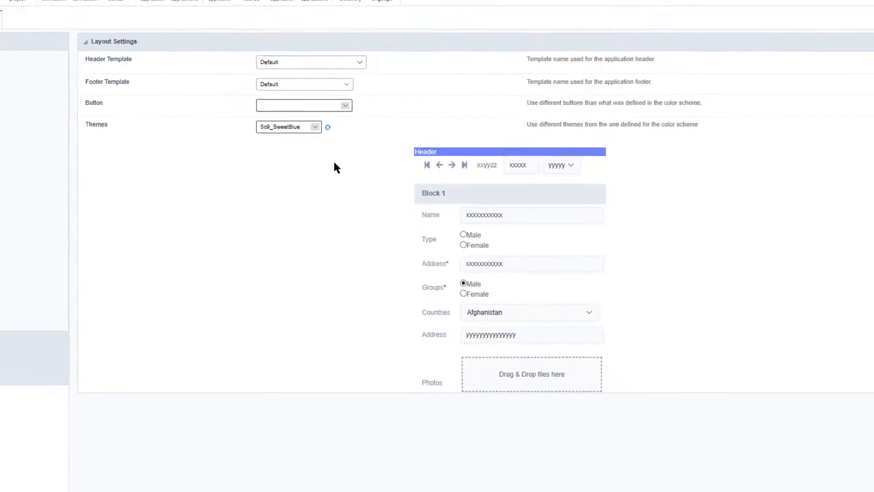
mouse_move(139, 8)
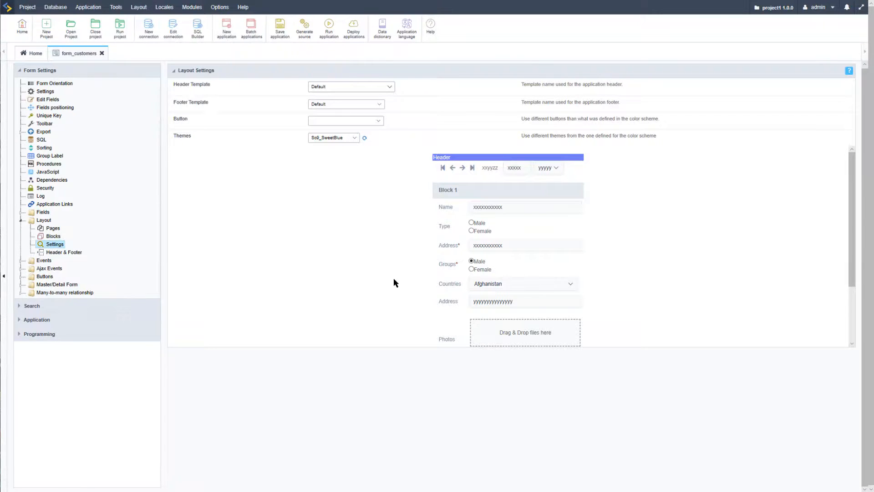
Open the header and footer settings and try the Display Header and Display Footer switches, restoring each one.
click(68, 252)
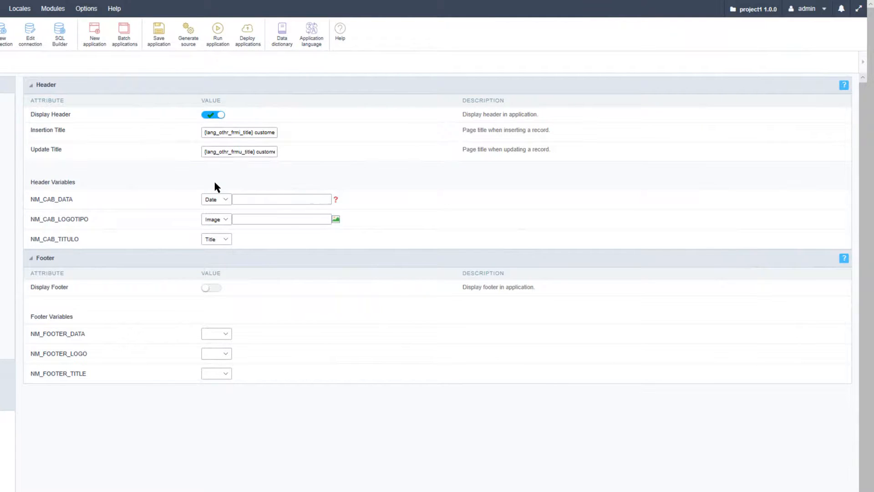
click(213, 117)
click(212, 116)
click(215, 290)
click(215, 290)
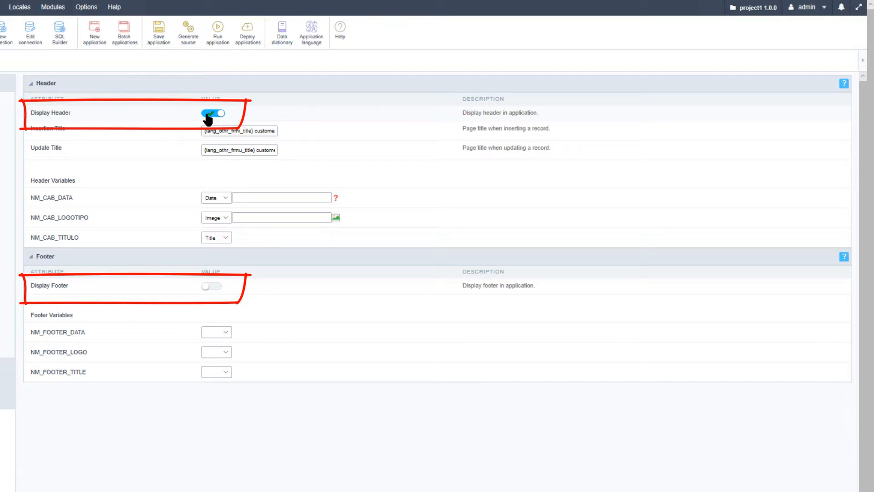
click(213, 287)
click(215, 288)
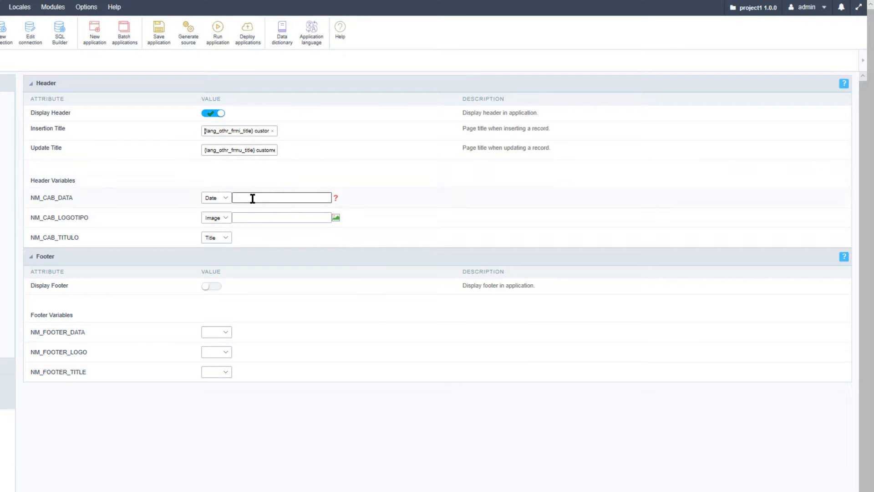
Set the NM_CAB_DATA header variable's content type to Field.
click(244, 197)
click(226, 198)
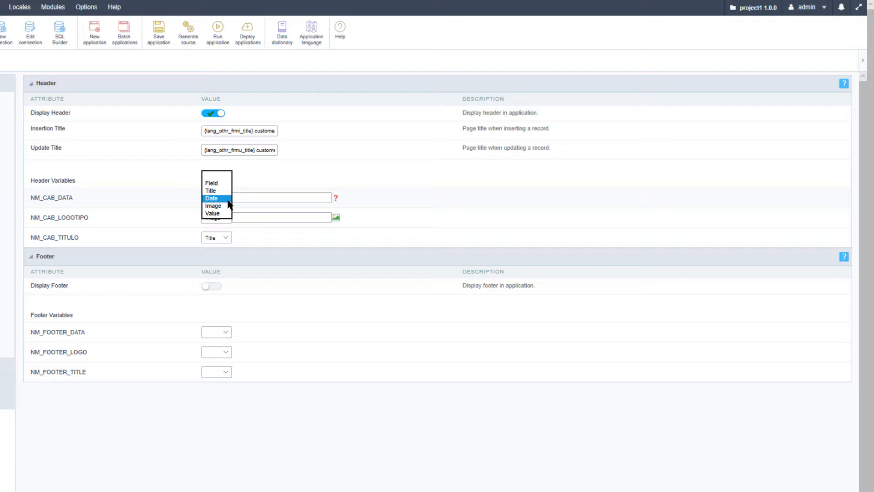
click(219, 181)
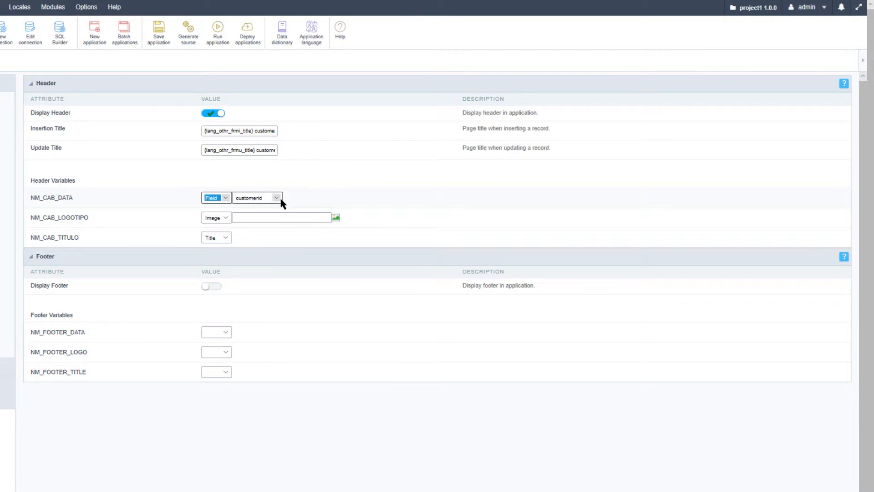
Examine the fields available for the NM_CAB_DATA header variable and try its Title, Date, Image and Value content types.
click(276, 197)
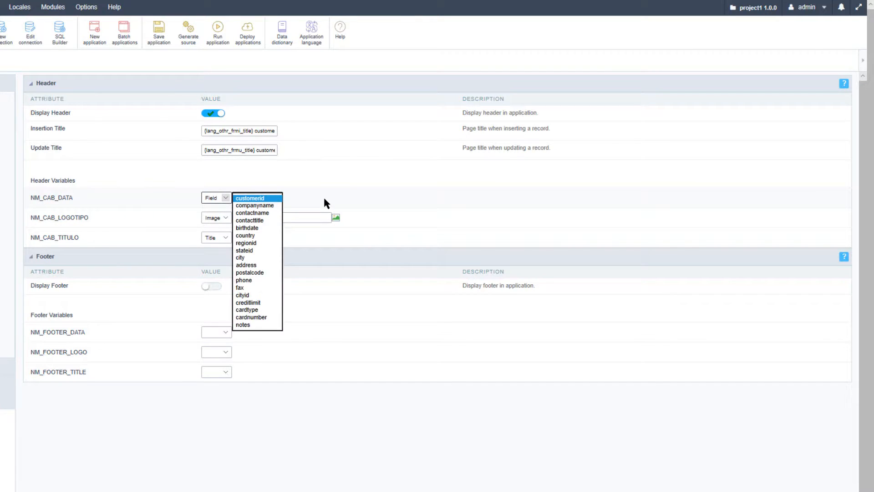
click(262, 201)
click(221, 197)
click(226, 205)
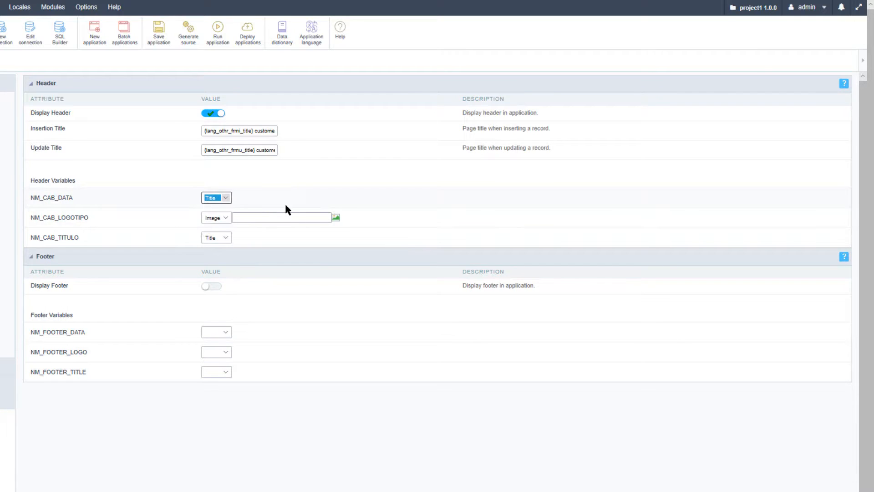
click(217, 197)
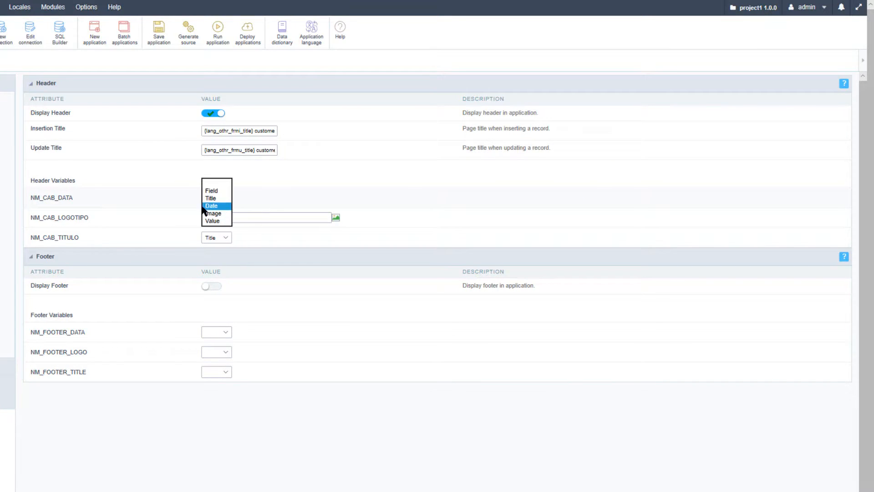
click(268, 204)
click(226, 198)
click(223, 206)
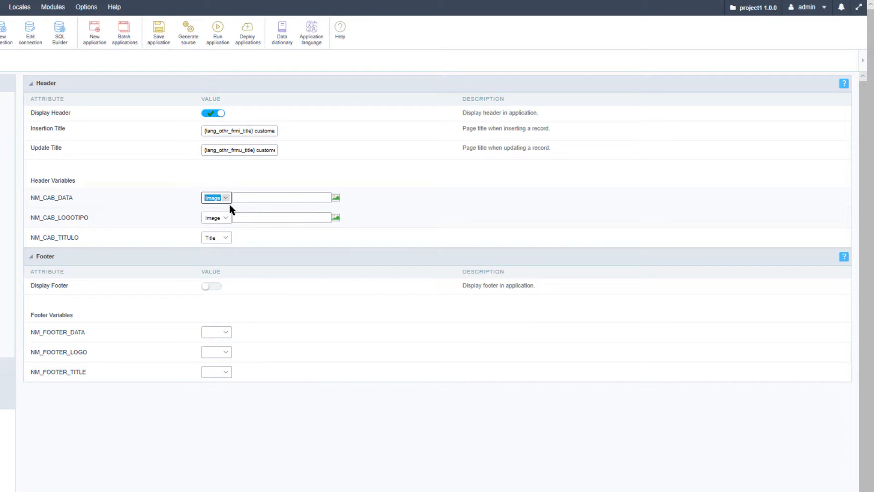
click(221, 198)
click(222, 205)
drag(105, 217, 67, 219)
Set the NM_CAB_DATA header variable to Date with the d-m-Y format copied from the date format help.
click(223, 198)
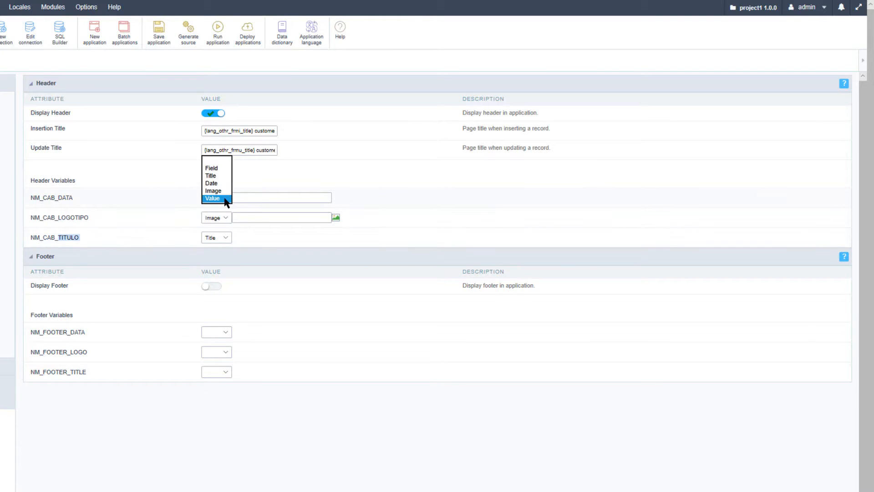
click(213, 183)
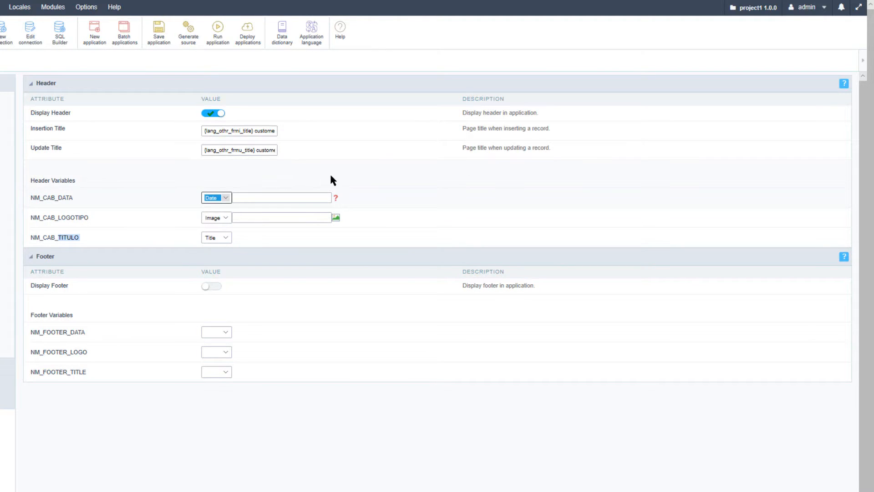
click(335, 200)
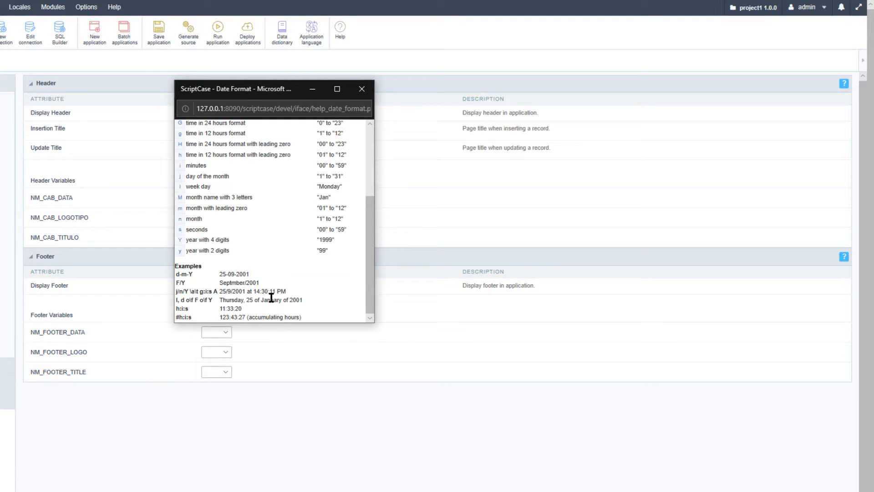
drag(192, 273, 177, 275)
key(ctrl+c)
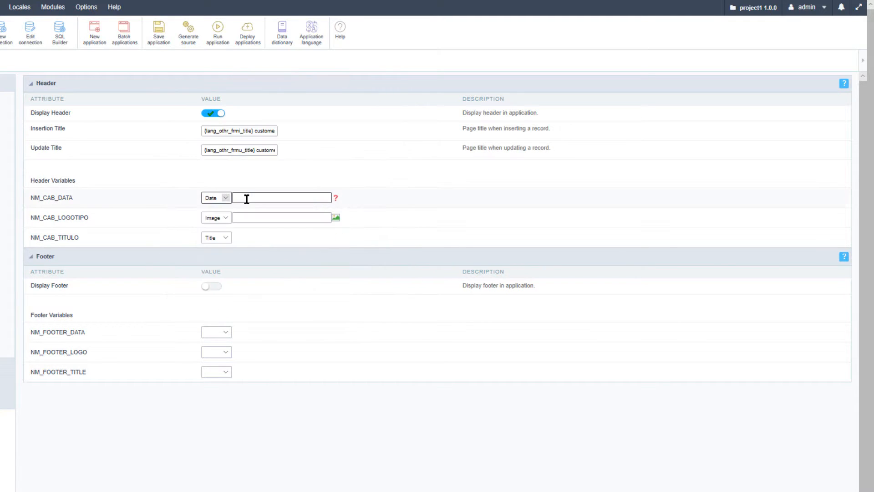
click(248, 198)
right_click(247, 199)
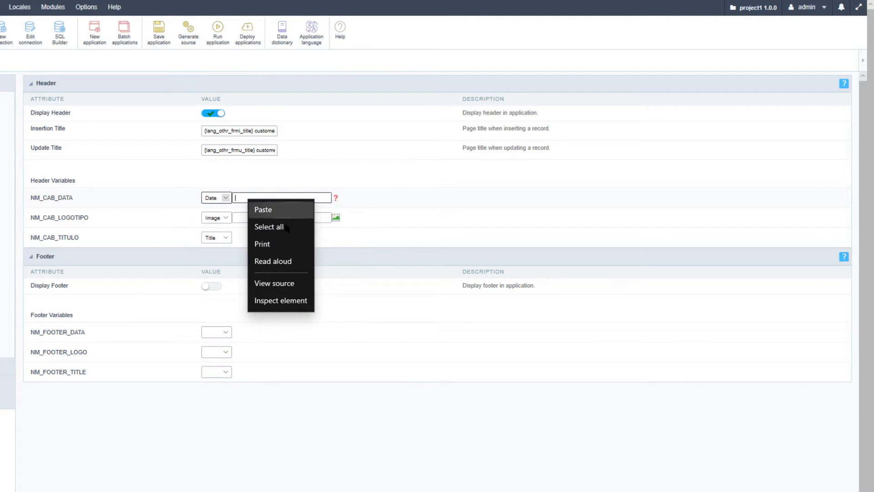
click(269, 209)
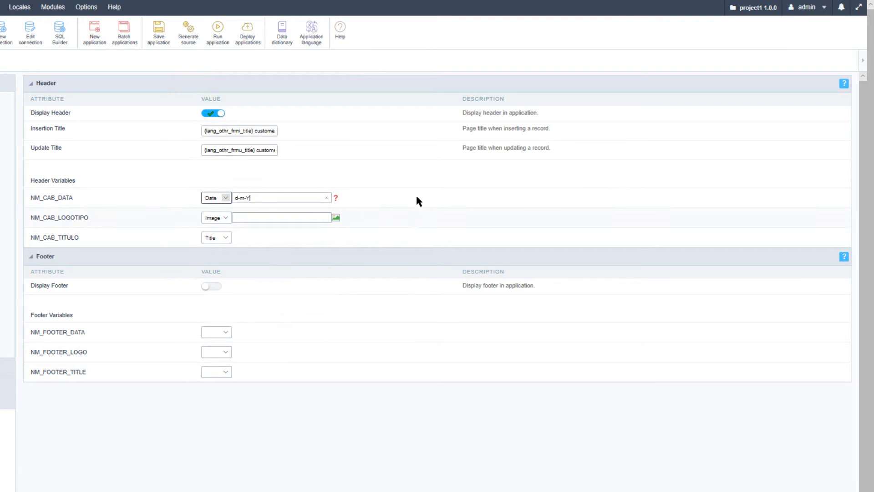
Try the Date and Image content types for the NM_FOOTER_DATA footer variable, restoring the blank option.
click(226, 335)
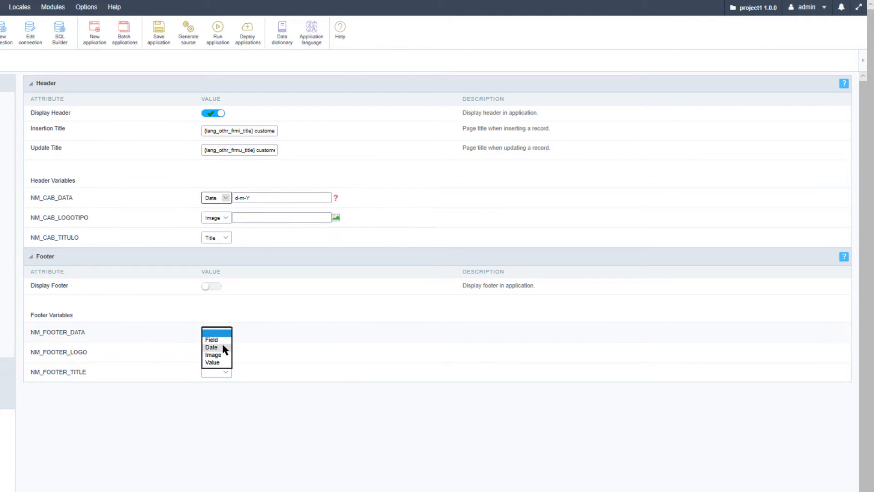
click(221, 348)
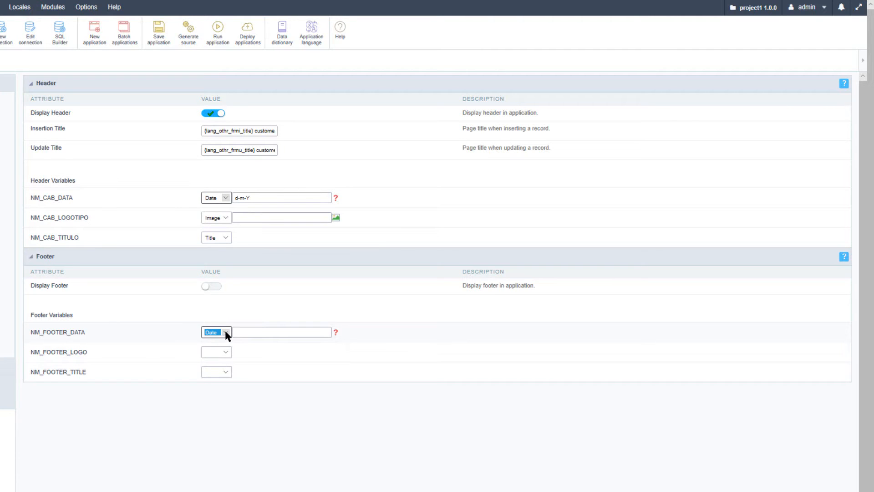
click(224, 333)
click(217, 347)
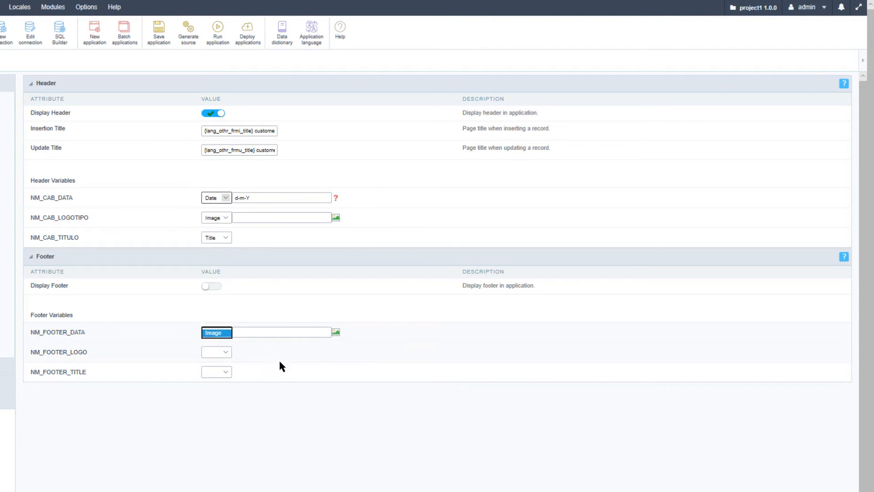
click(225, 334)
click(215, 301)
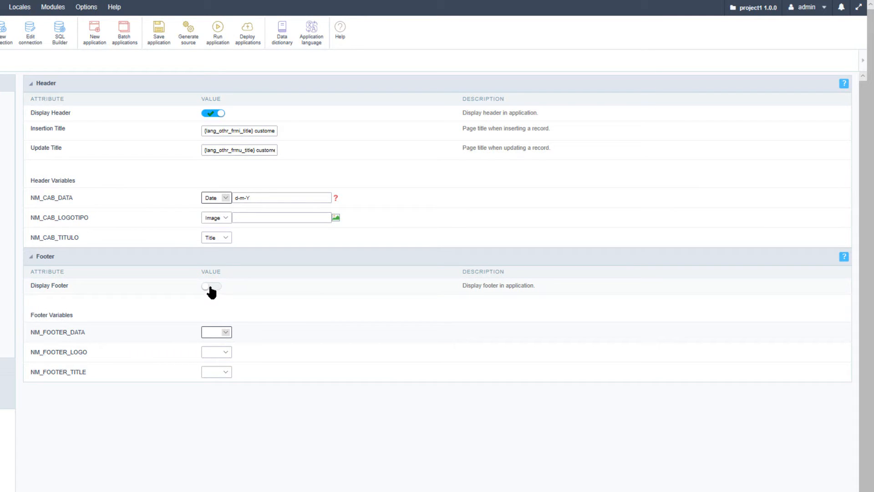
Assign logosc.png from the general images library to the NM_CAB_LOGOTIPO header variable.
click(337, 217)
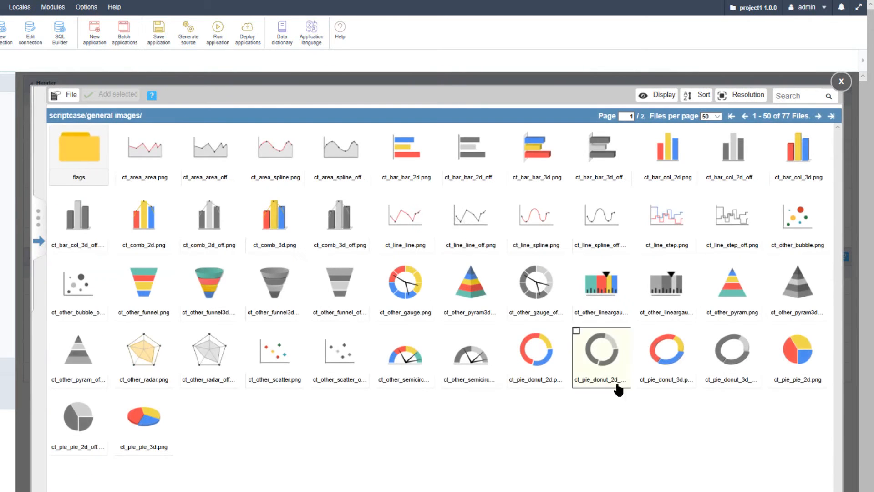
click(819, 117)
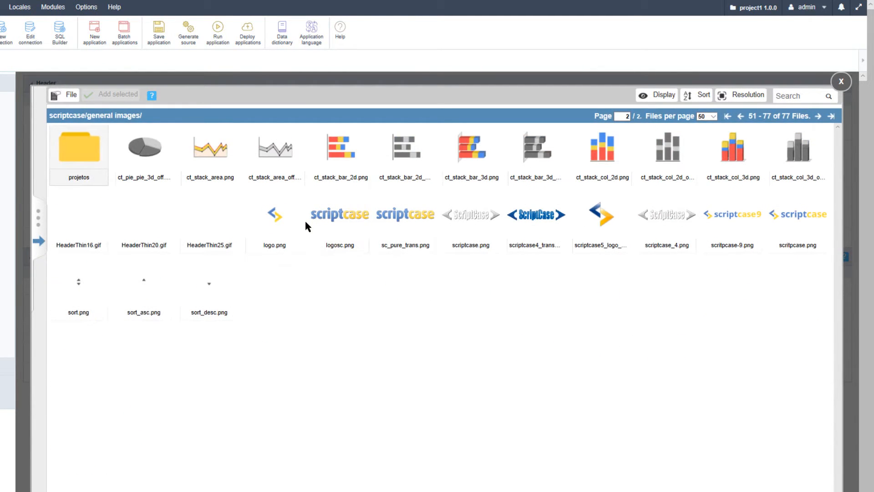
click(314, 209)
click(114, 95)
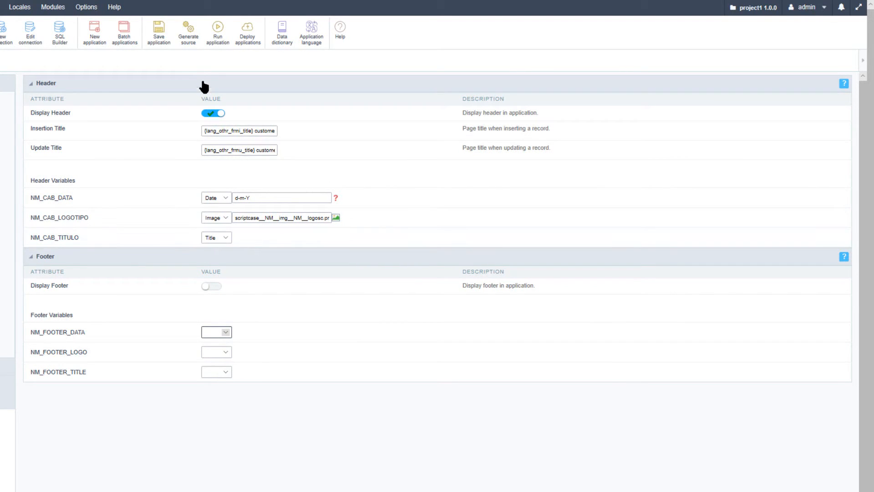
Run the form application and check the logo, title and date in its header.
click(218, 29)
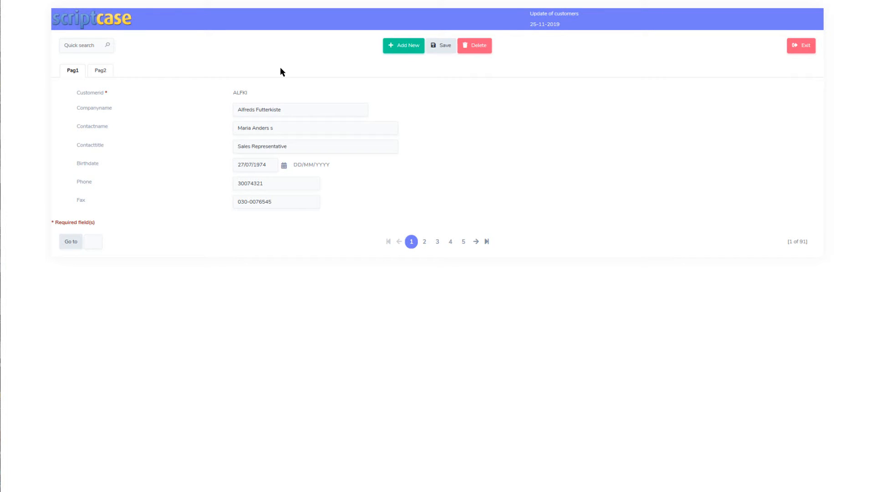
drag(530, 13, 581, 25)
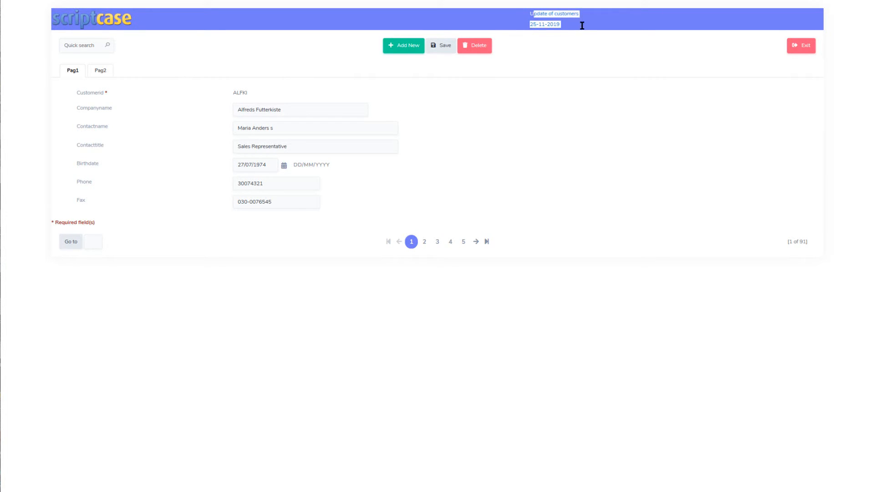
click(615, 75)
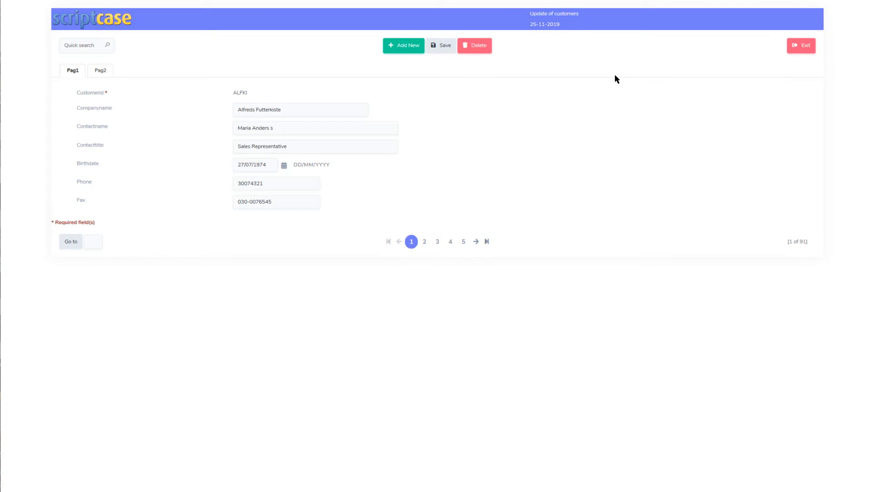